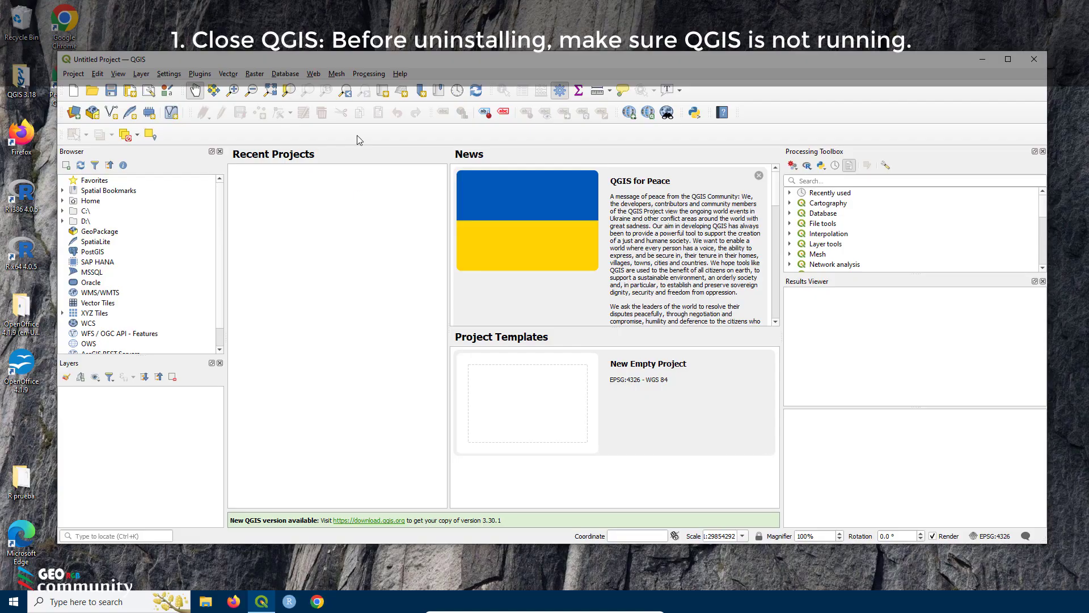
Step: Close QGIS and launch Control Panel from a 'control' Windows search
left_click(1039, 60)
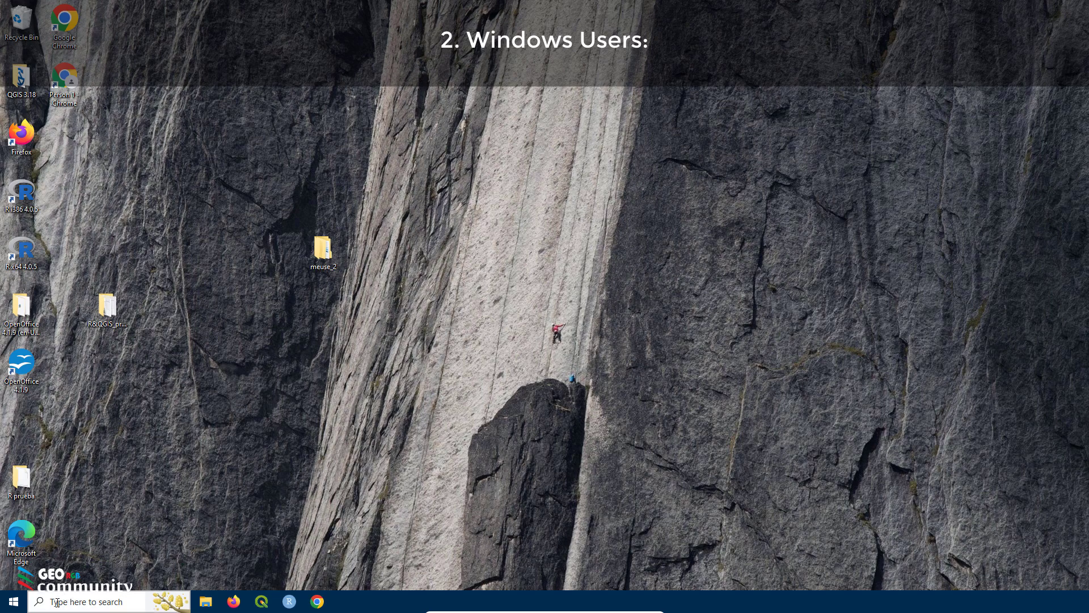
left_click(80, 601)
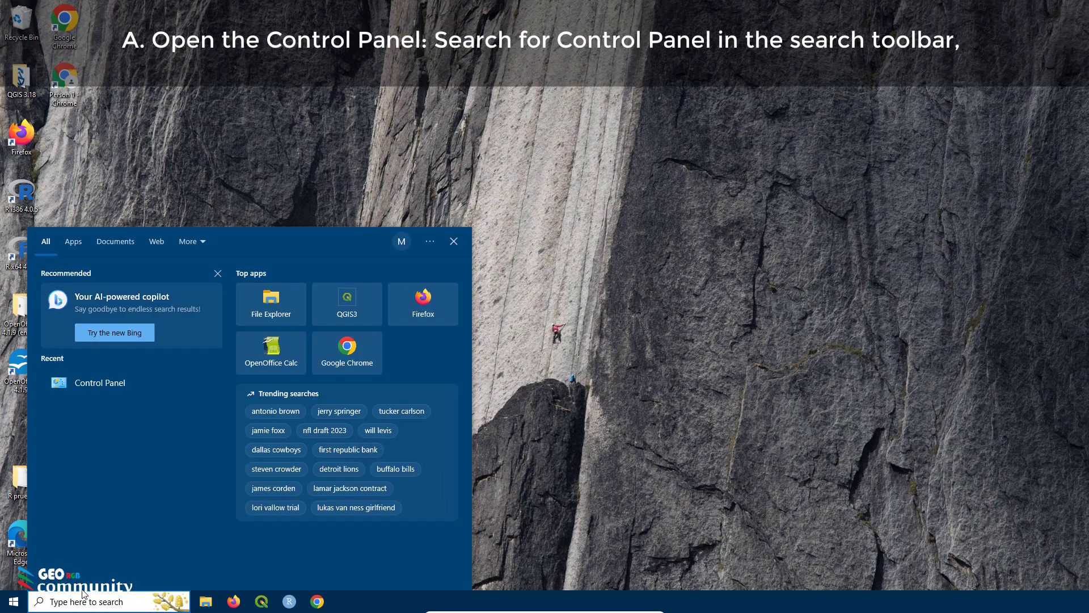
type("control")
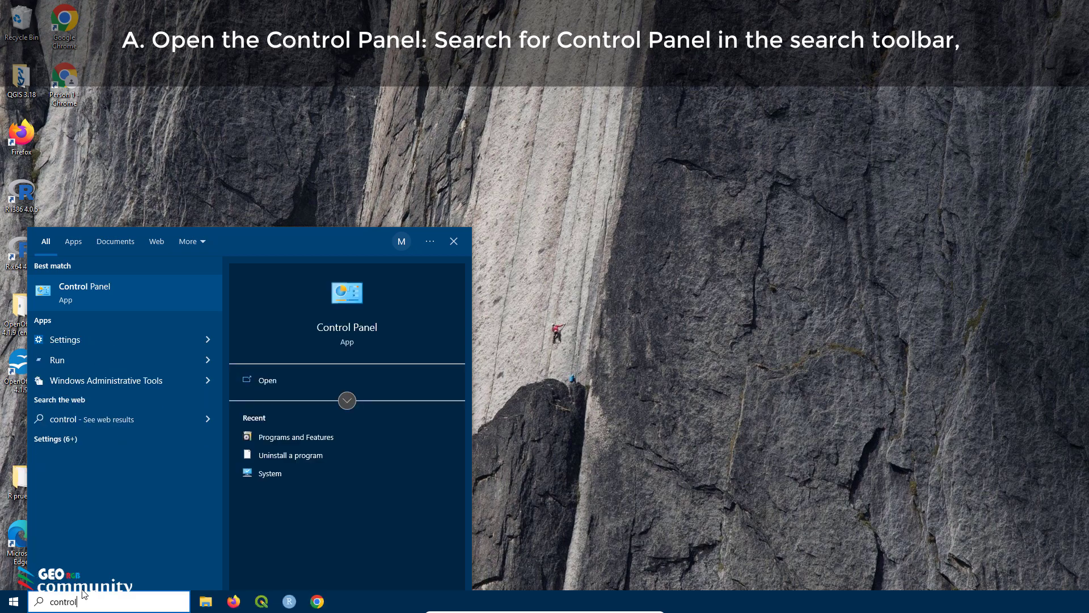
key("Return")
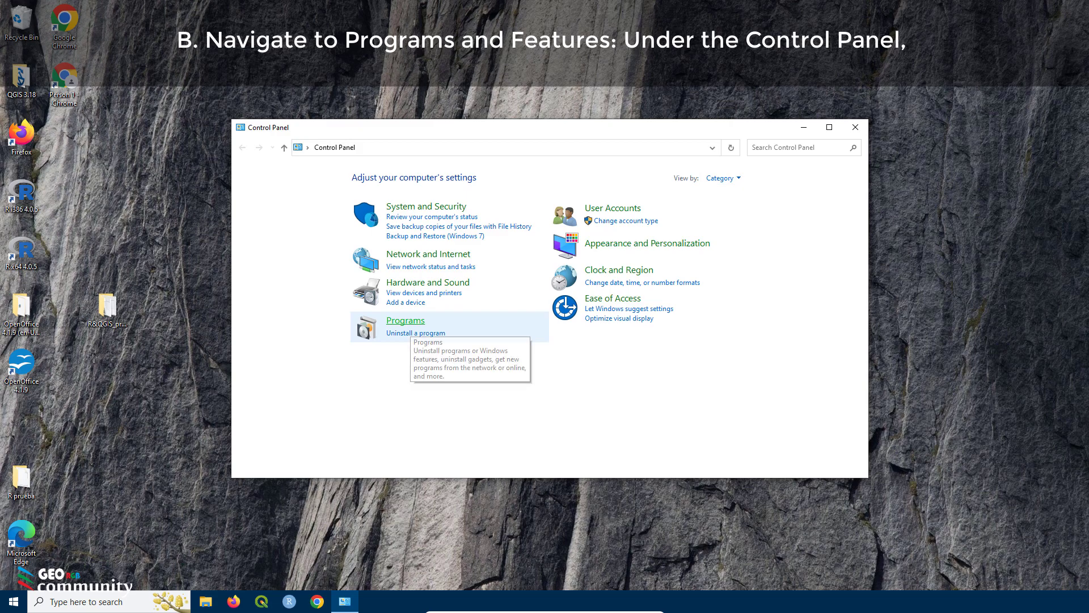
Step: Open Programs > Uninstall a program and select the QGIS 3.18.1 'Zürich' entry
left_click(405, 321)
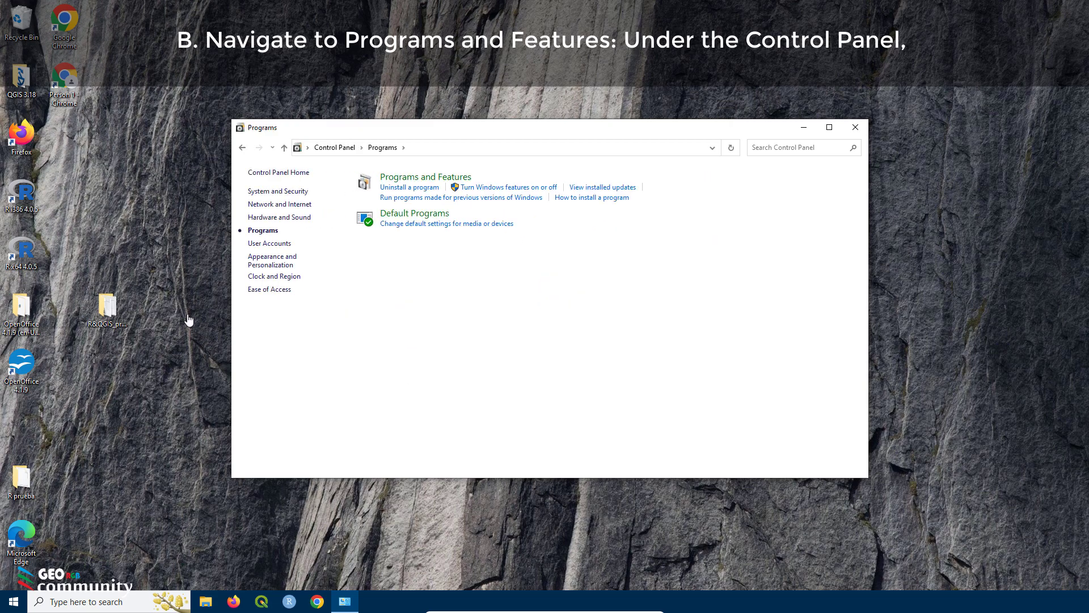
left_click(408, 189)
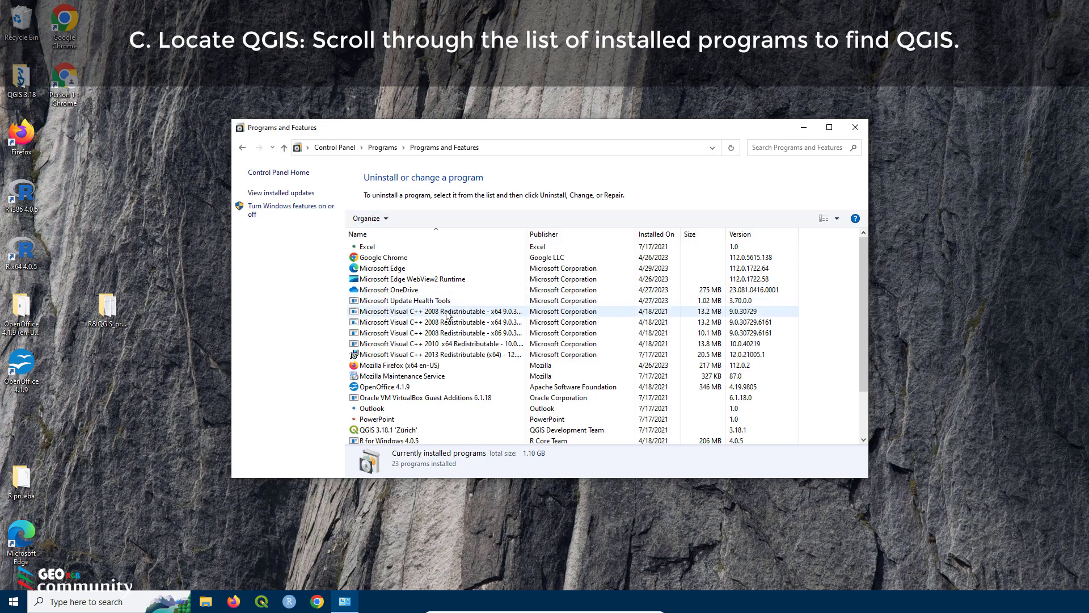
scroll(449, 315, "down", 1)
scroll(448, 316, "down", 1)
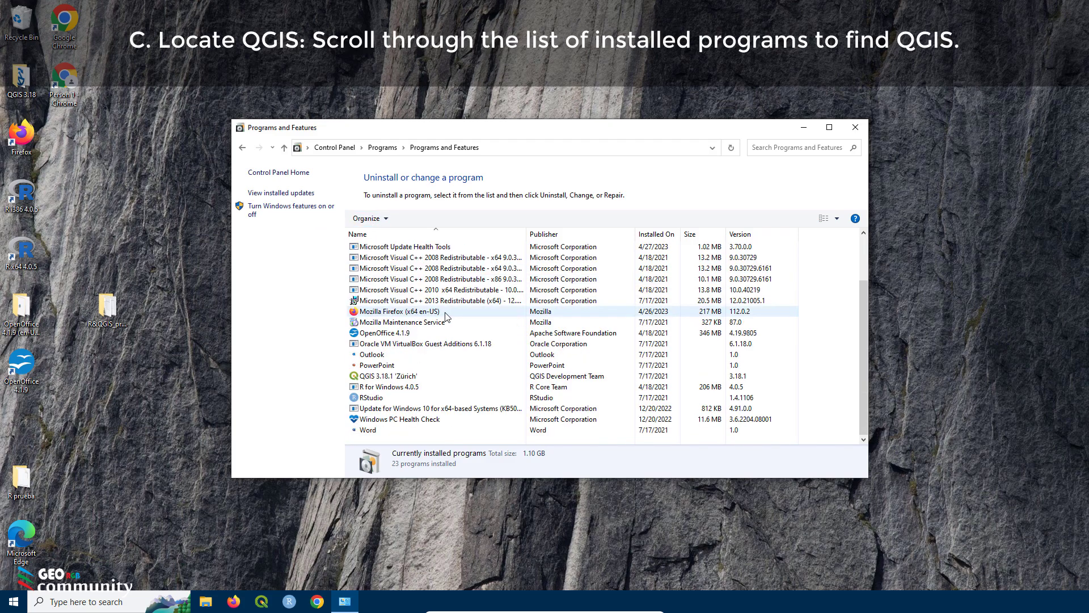
left_click(389, 377)
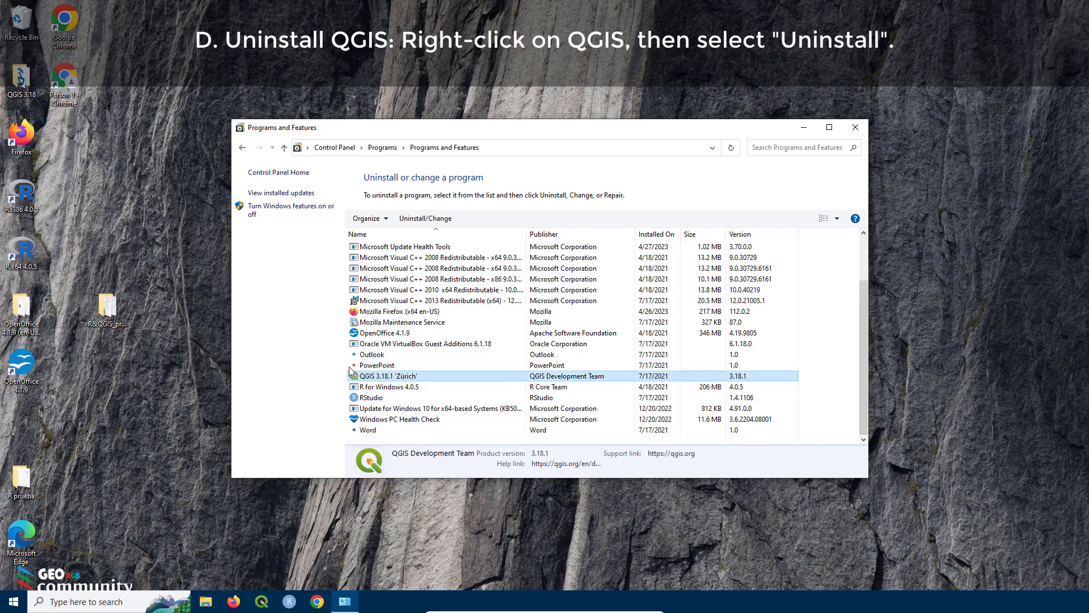
Step: Uninstall QGIS 3.18.1 'Zürich' via Uninstall/Change, approving the prompt and finishing the wizard
right_click(378, 377)
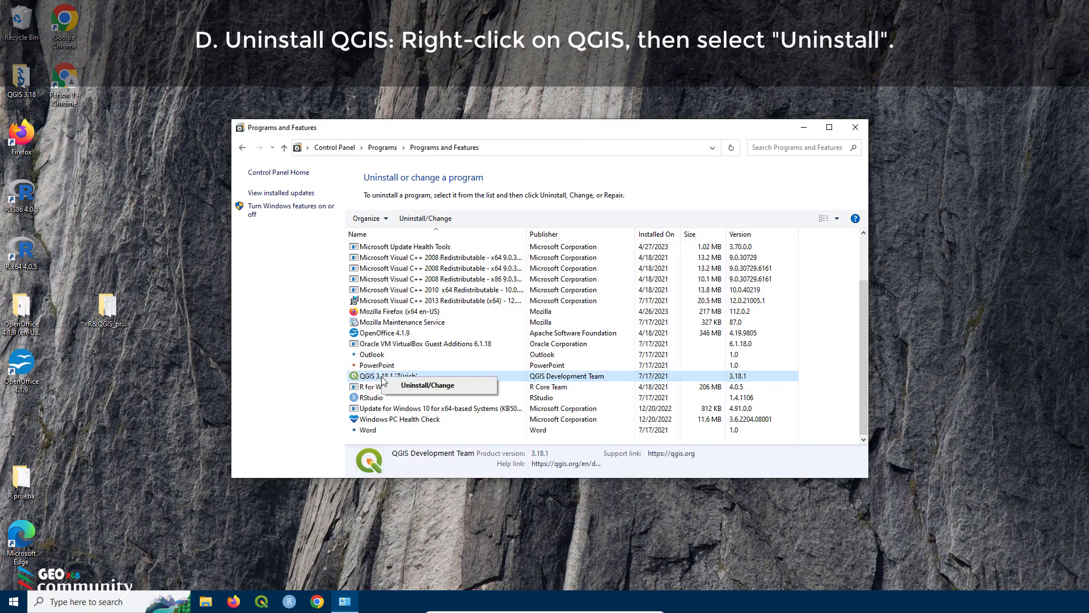
left_click(411, 386)
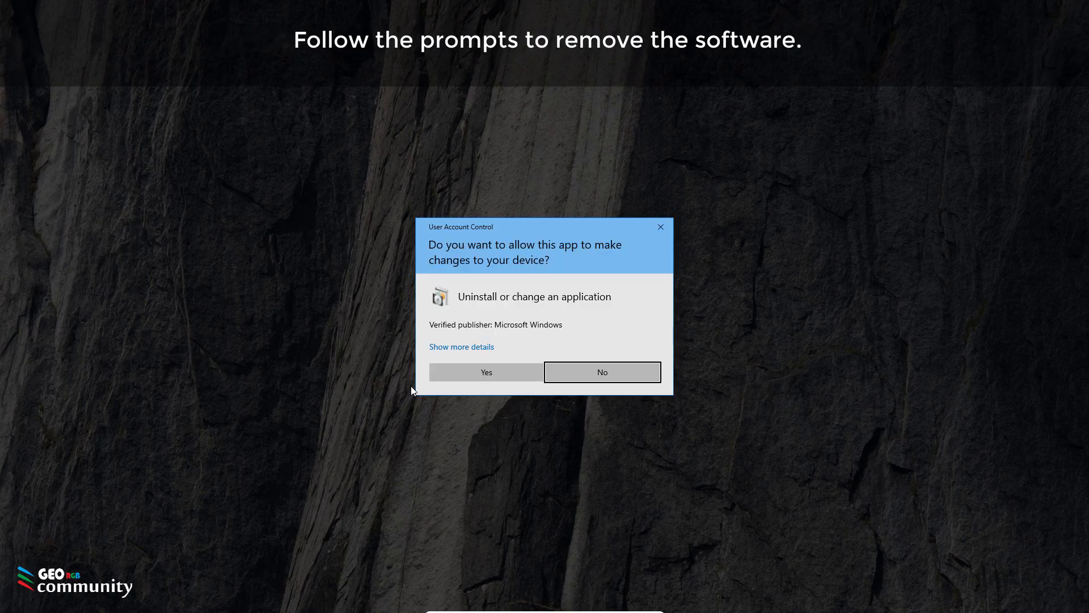
left_click(476, 374)
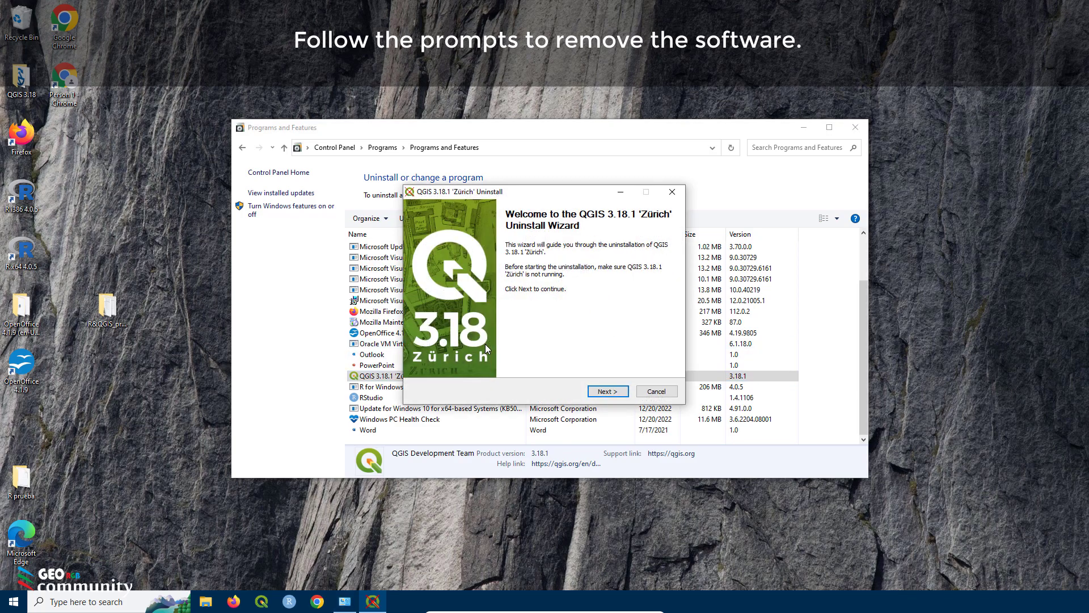
left_click(607, 391)
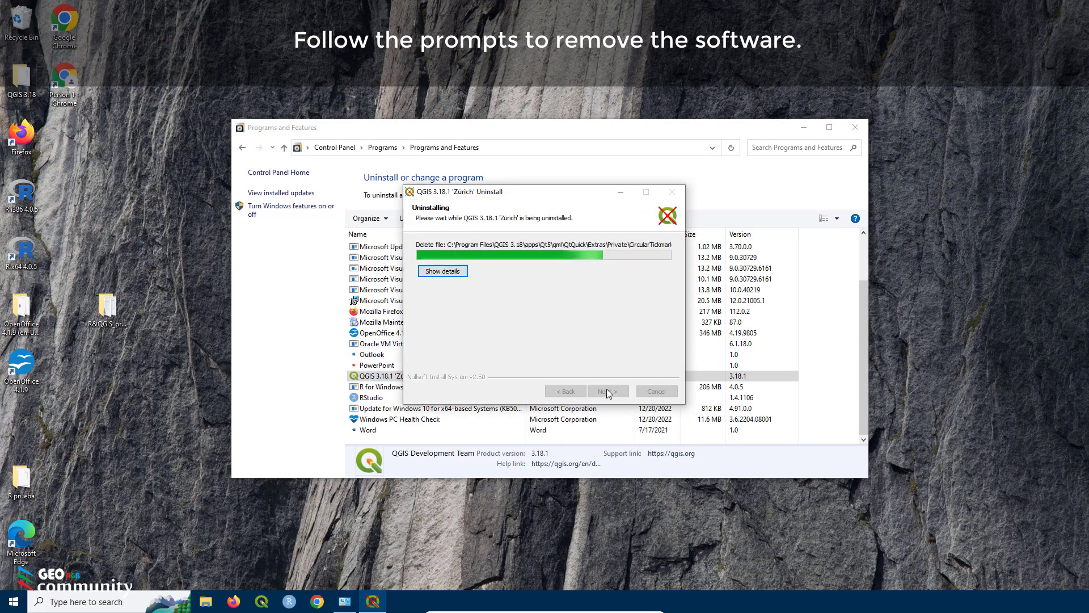
left_click(606, 391)
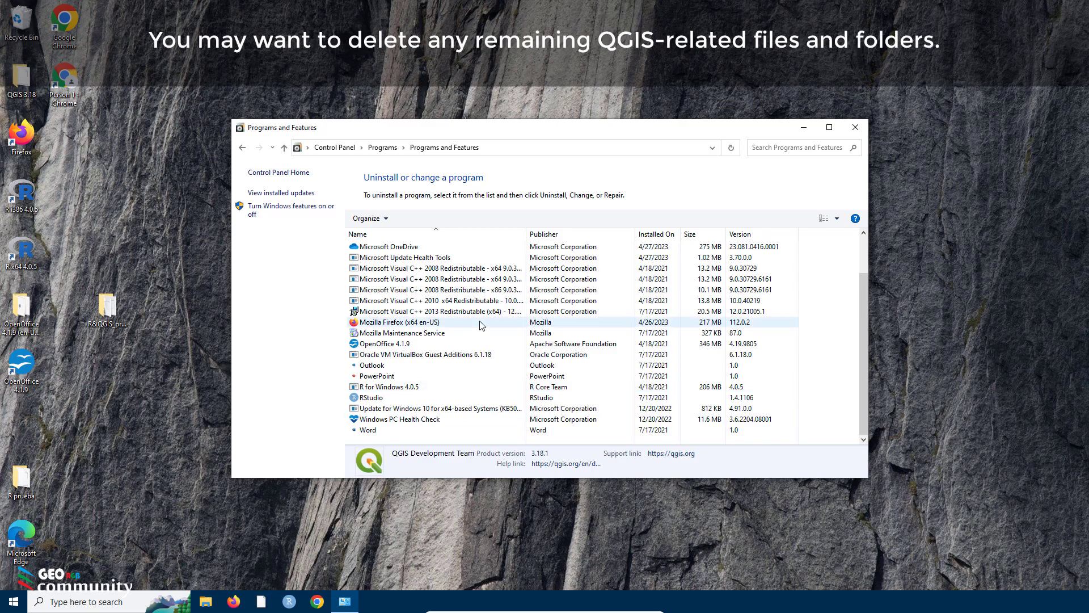
Step: Browse to C:\Program Files in File Explorer and delete the QGIS 3.18 folder
left_click(205, 604)
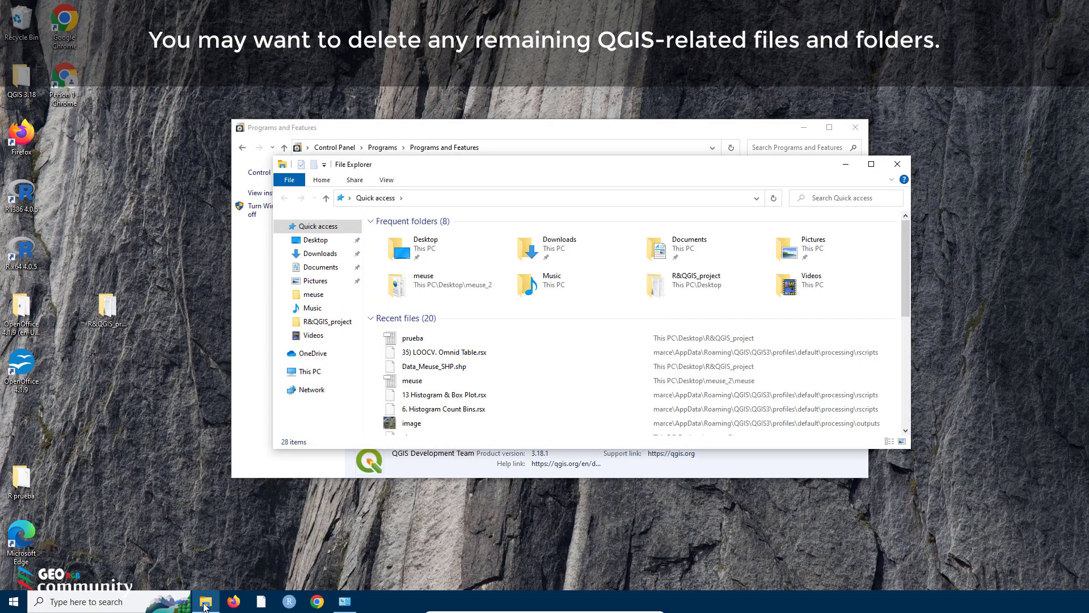
left_click(310, 373)
left_click(448, 358)
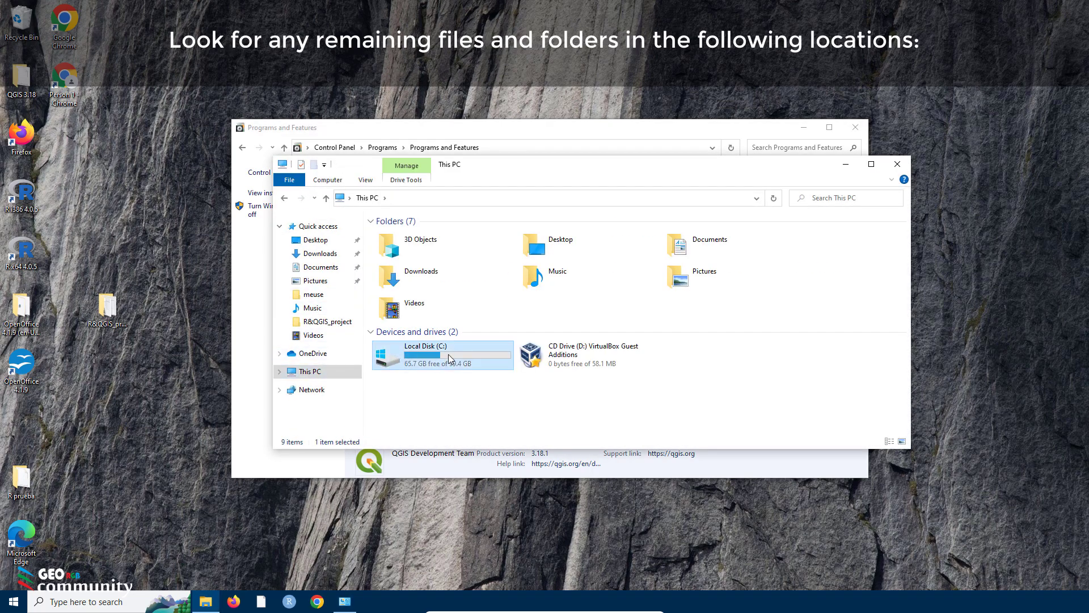
double_click(448, 354)
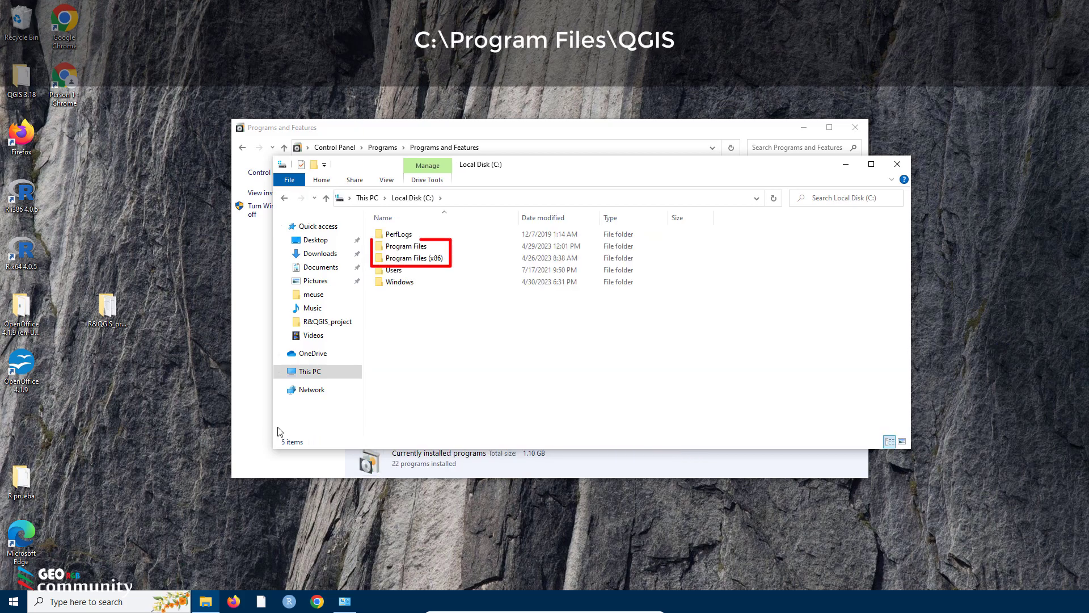
double_click(405, 246)
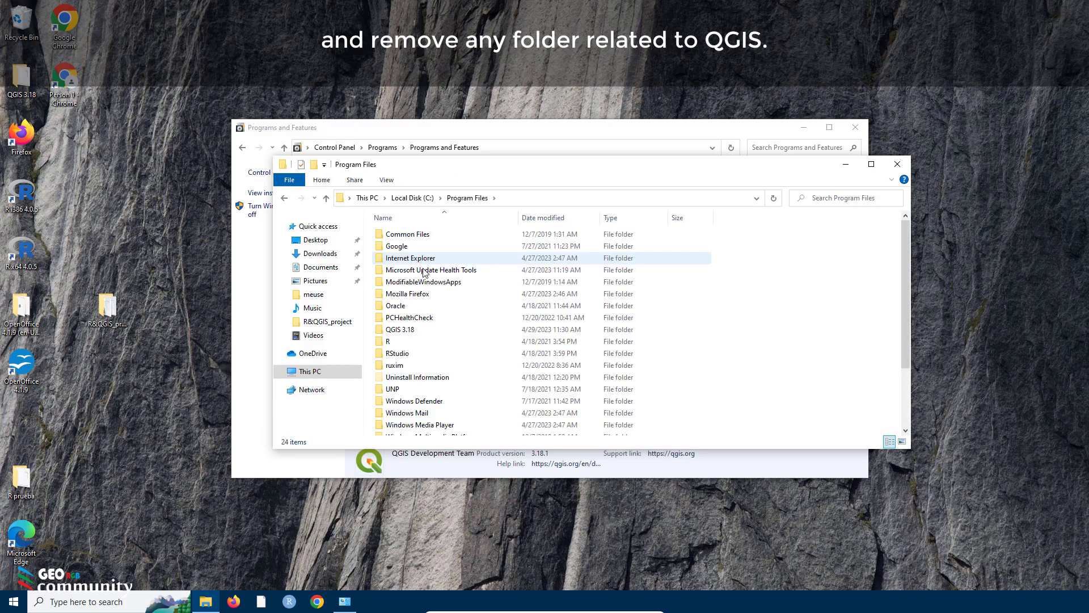
left_click(406, 332)
right_click(407, 331)
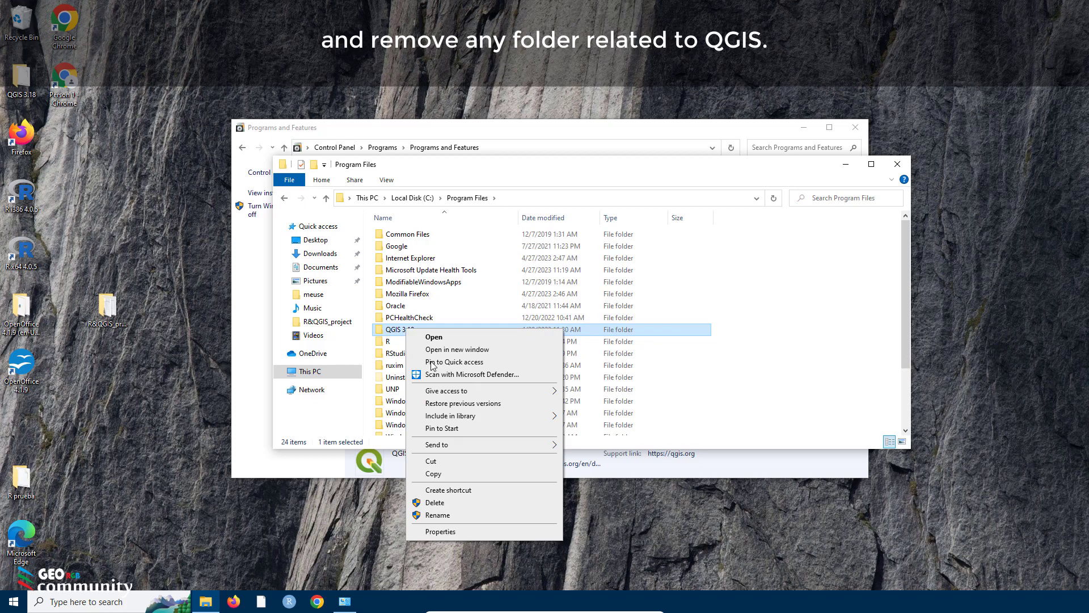
left_click(442, 503)
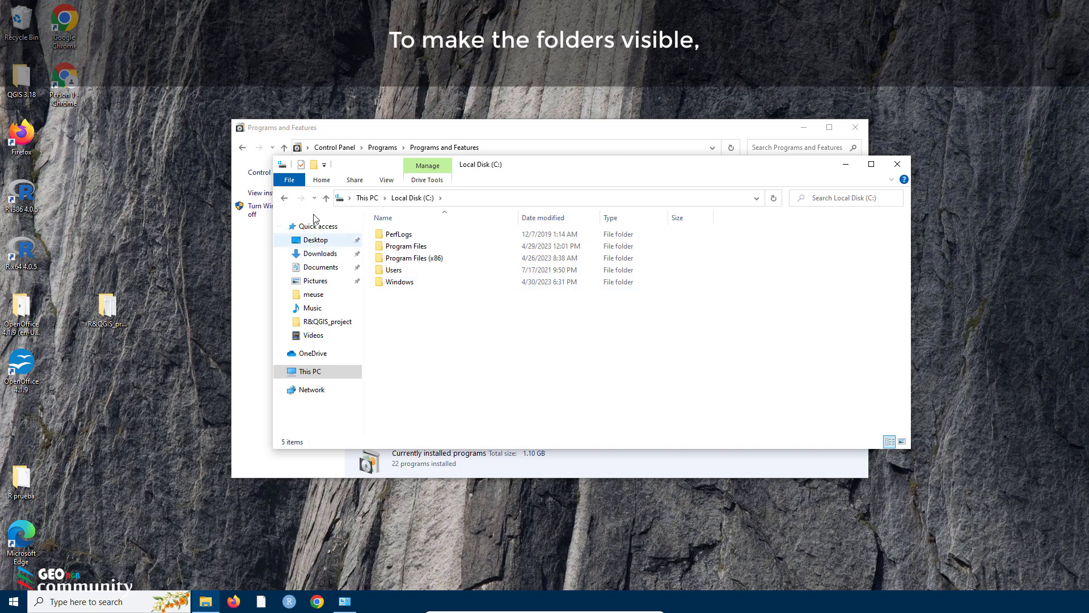
Step: Turn on 'Show hidden files, folders and drives' in Explorer's Folder Options
left_click(288, 180)
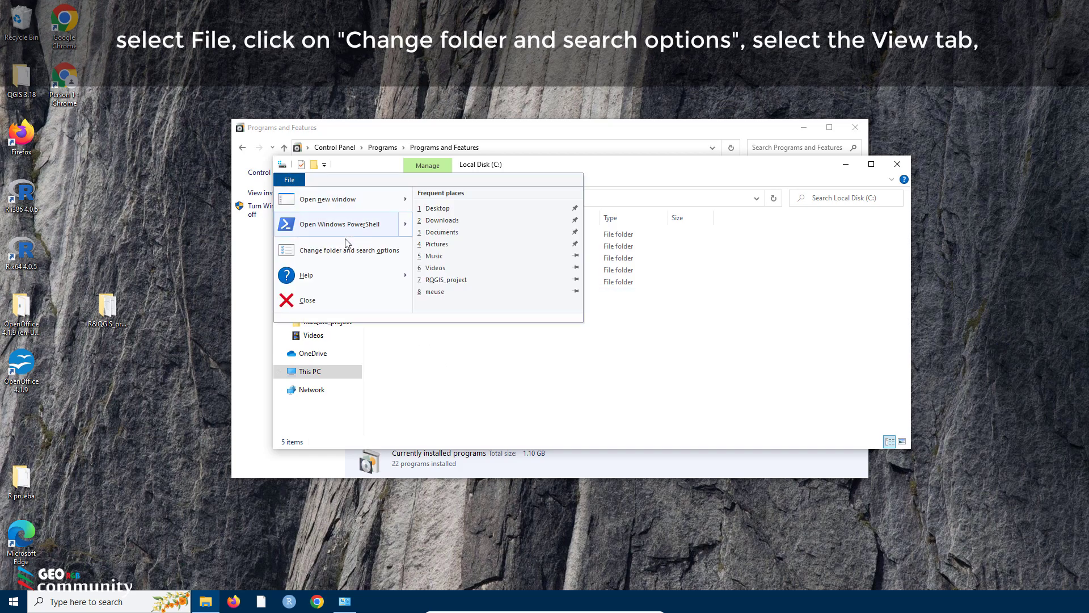
left_click(350, 258)
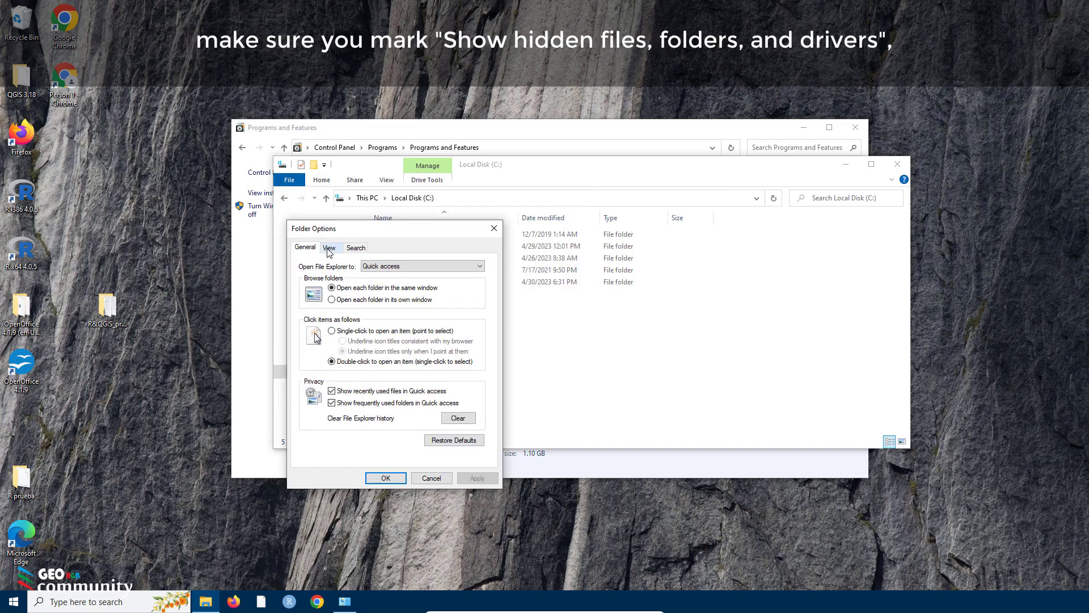
left_click(329, 248)
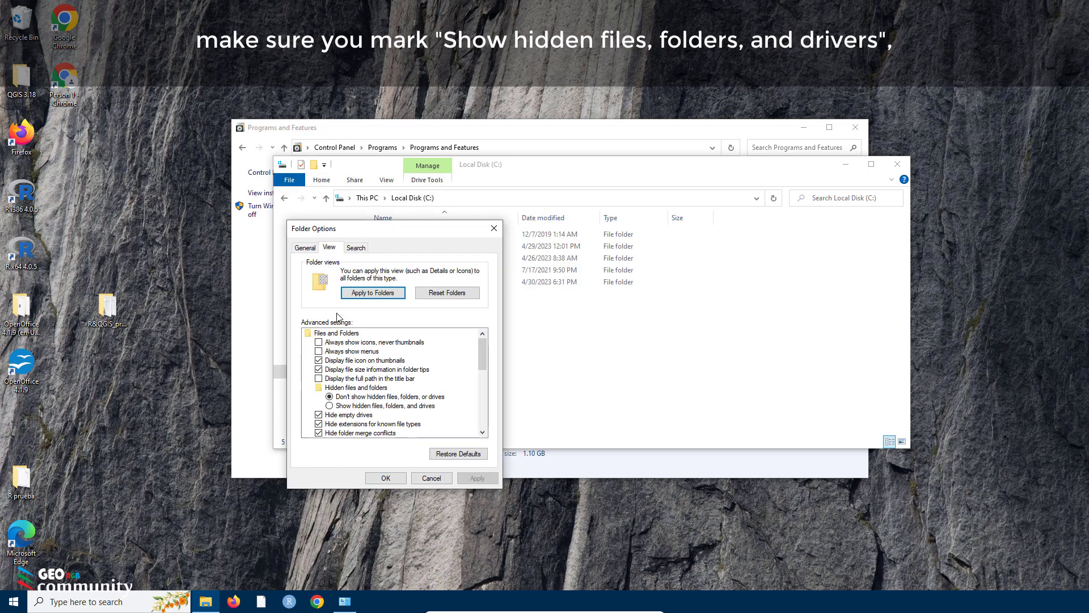
left_click(330, 405)
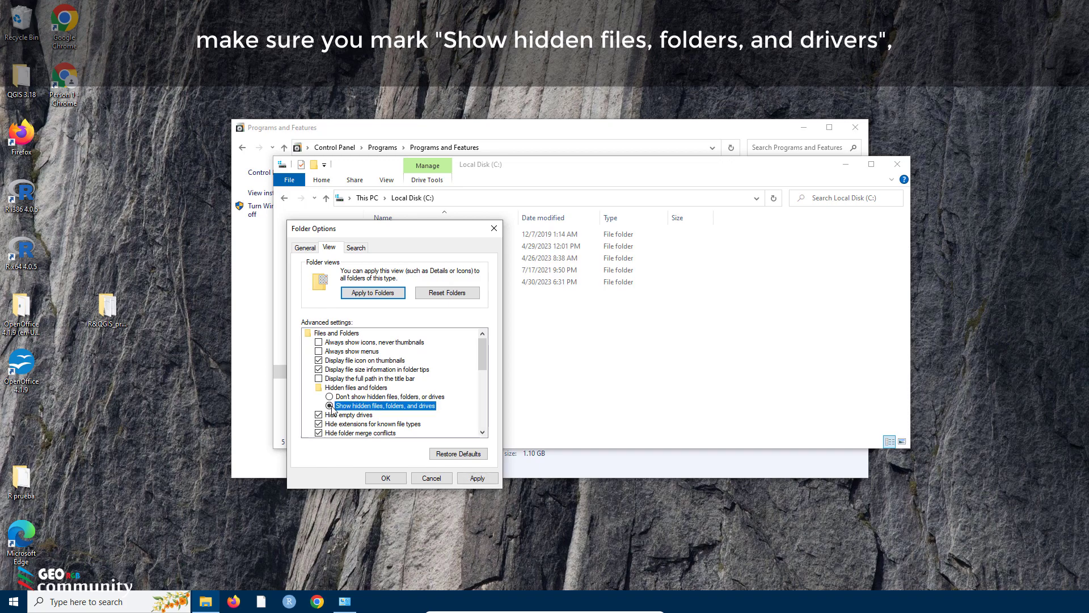
left_click(477, 478)
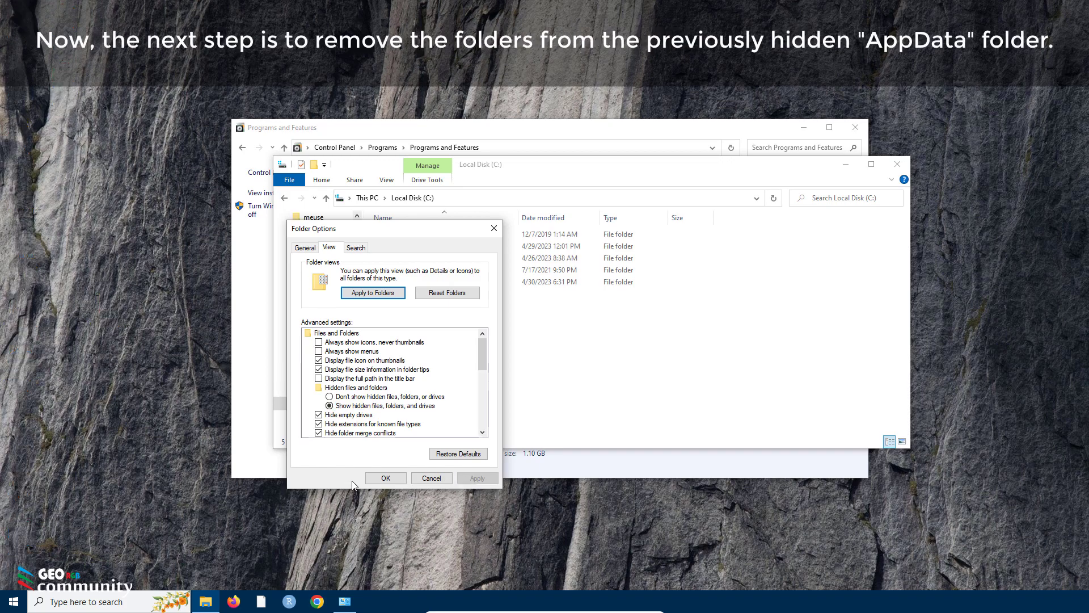
left_click(399, 482)
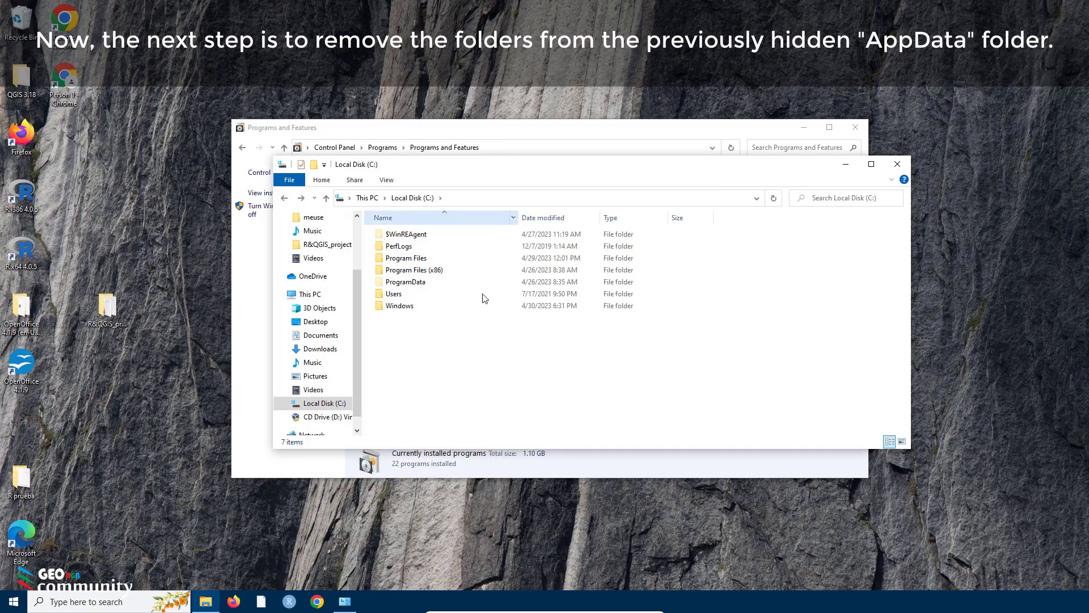
Step: Delete the QGIS folder from the user profile's AppData\Local folder
double_click(397, 294)
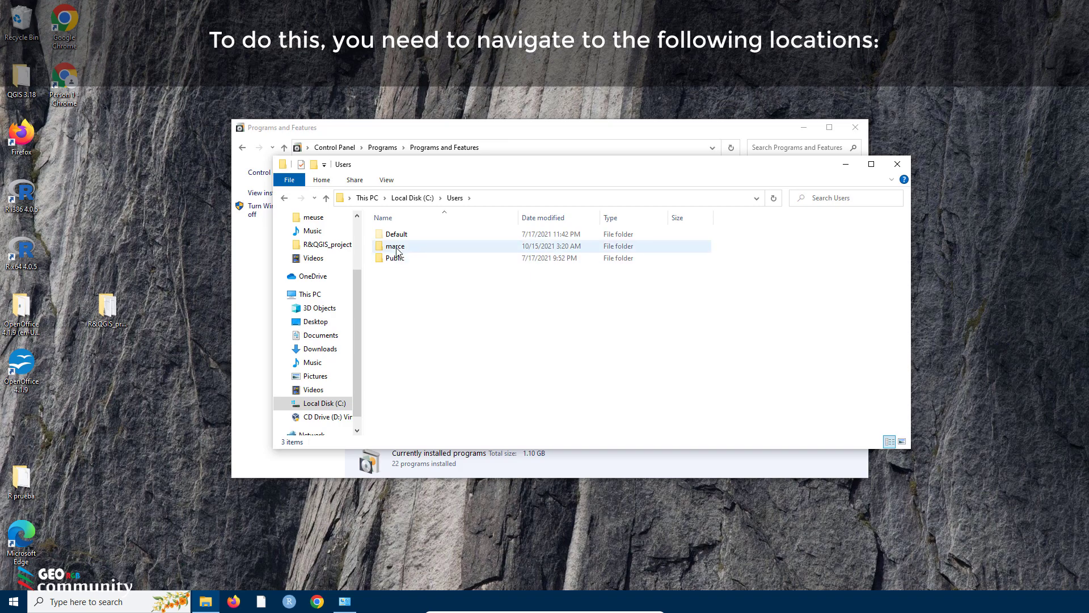
double_click(396, 246)
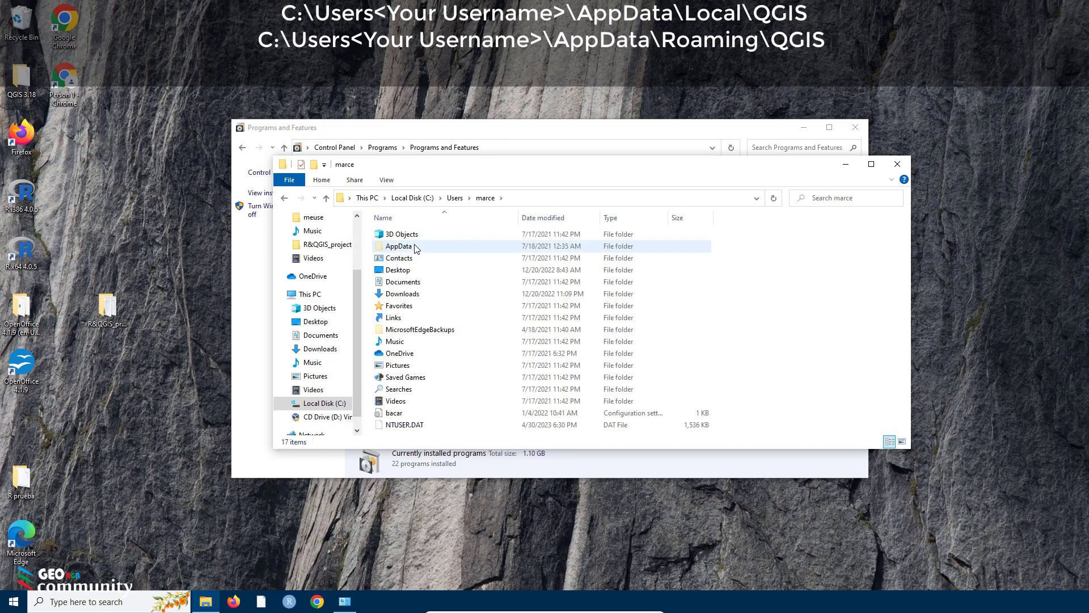
double_click(414, 248)
double_click(394, 234)
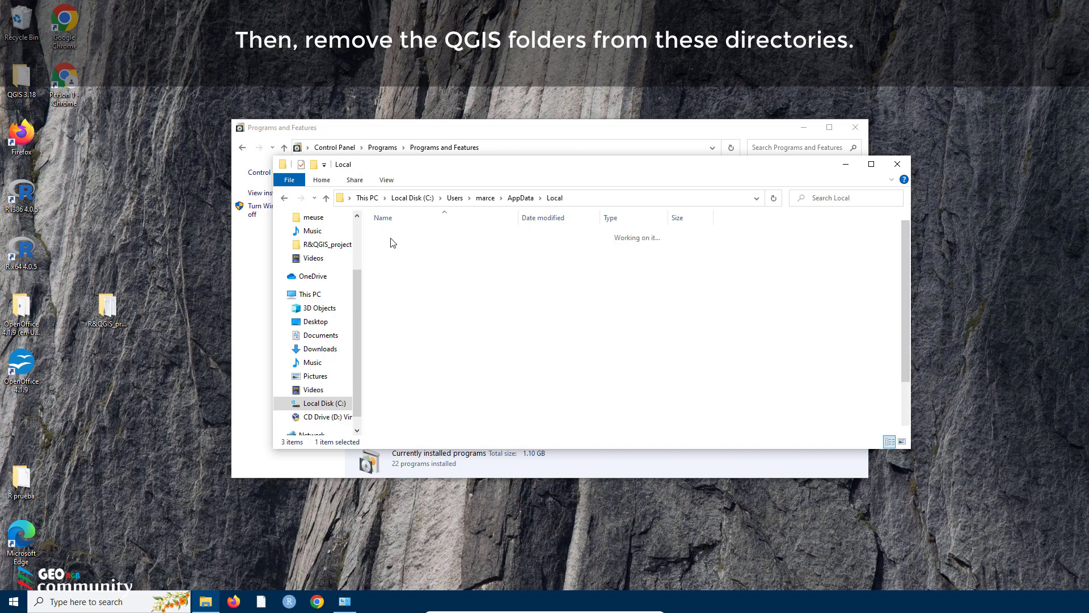
right_click(398, 389)
left_click(426, 350)
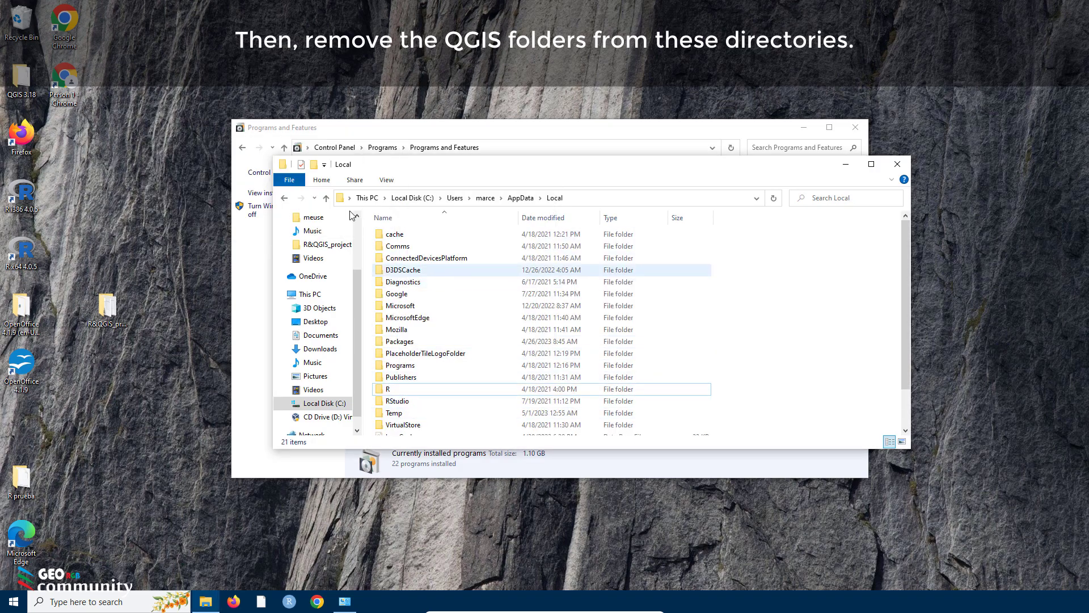
Step: Delete the QGIS folder from AppData\Roaming as well
left_click(284, 197)
left_click(400, 260)
double_click(401, 265)
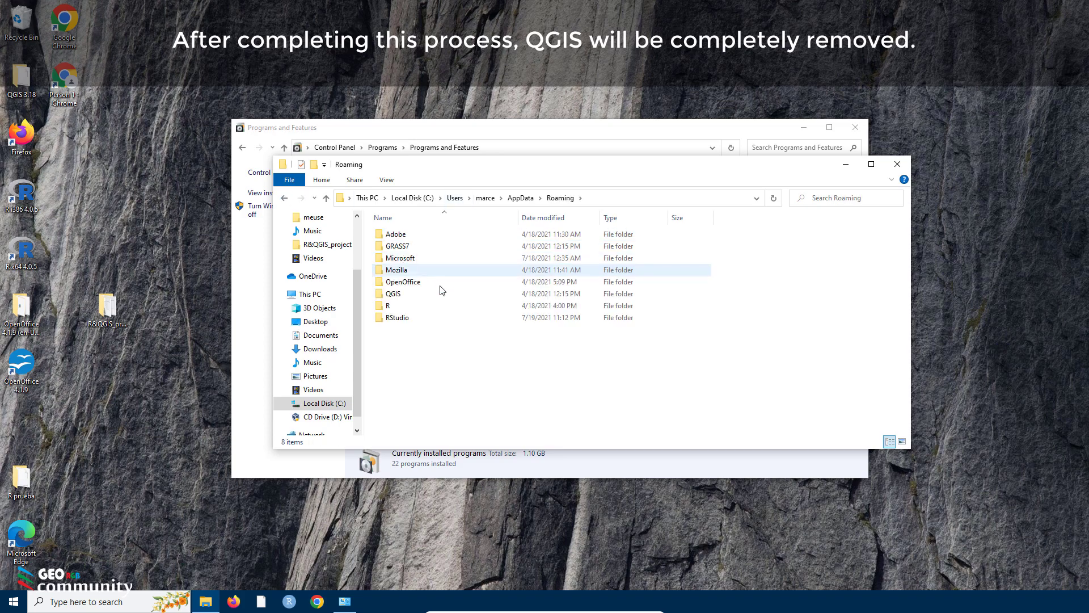
right_click(396, 291)
left_click(426, 467)
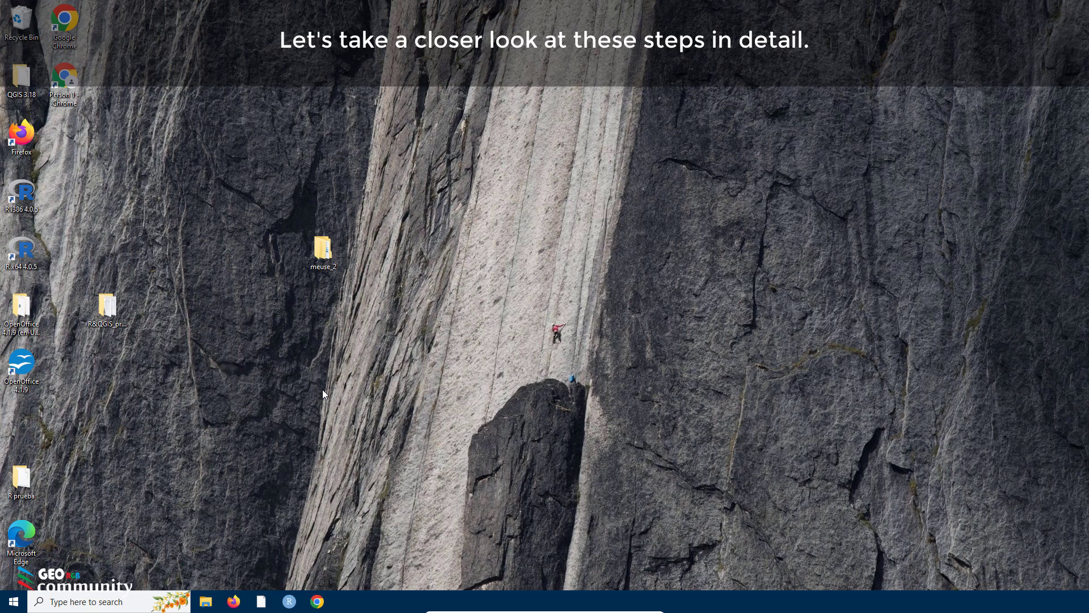
Step: Open Control Panel's installed programs list and select R for Windows 4.0.5
left_click(73, 604)
type("control")
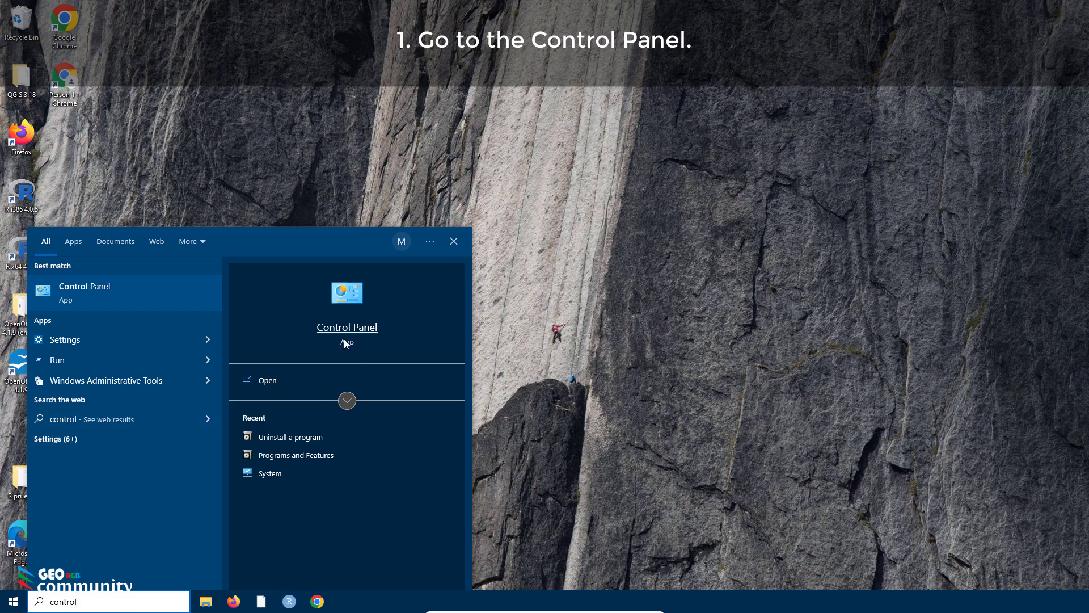
left_click(344, 339)
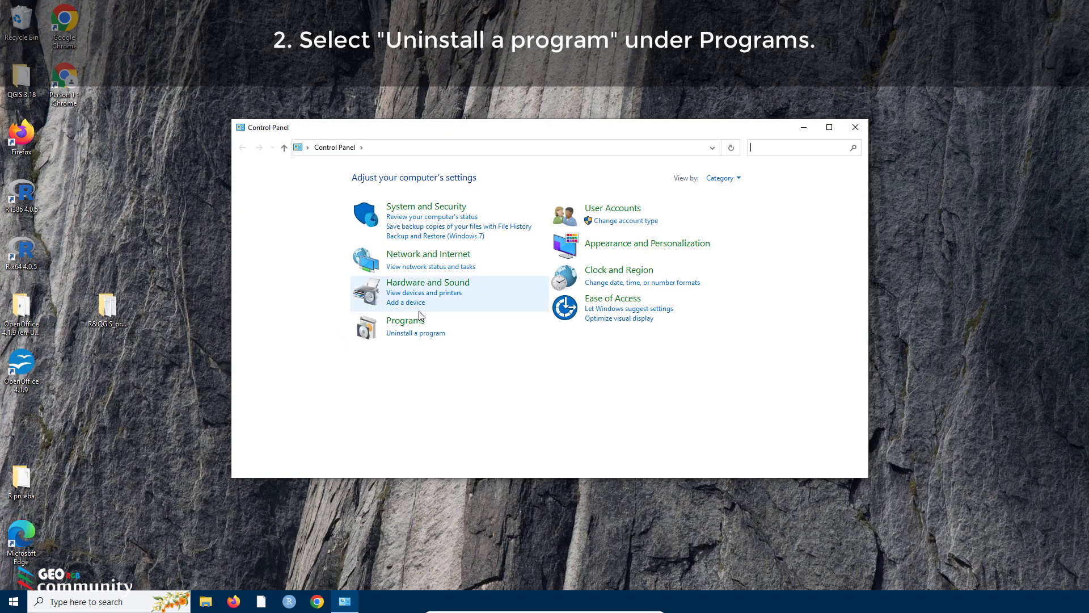
left_click(396, 335)
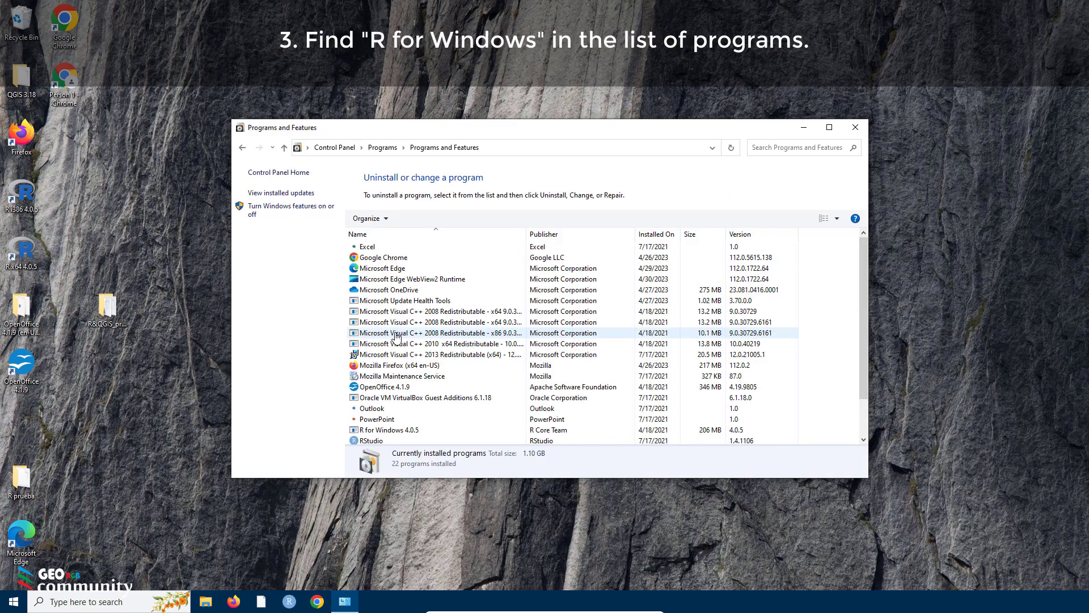
scroll(404, 316, "down", 1)
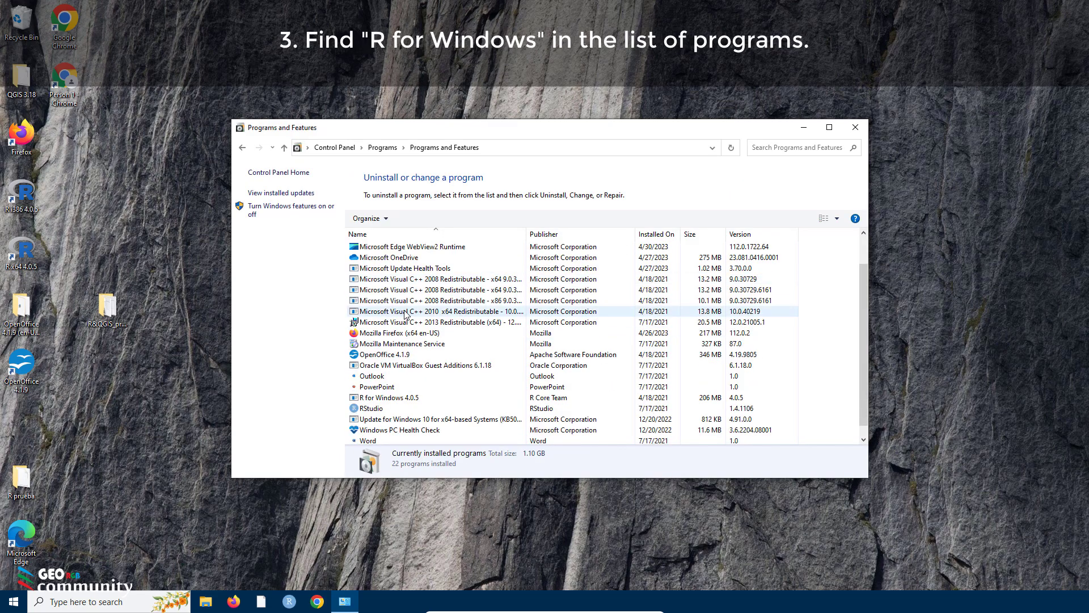
left_click(382, 400)
Step: Uninstall R for Windows 4.0.5, confirming each prompt, and close the programs window
right_click(380, 397)
left_click(406, 403)
left_click(498, 375)
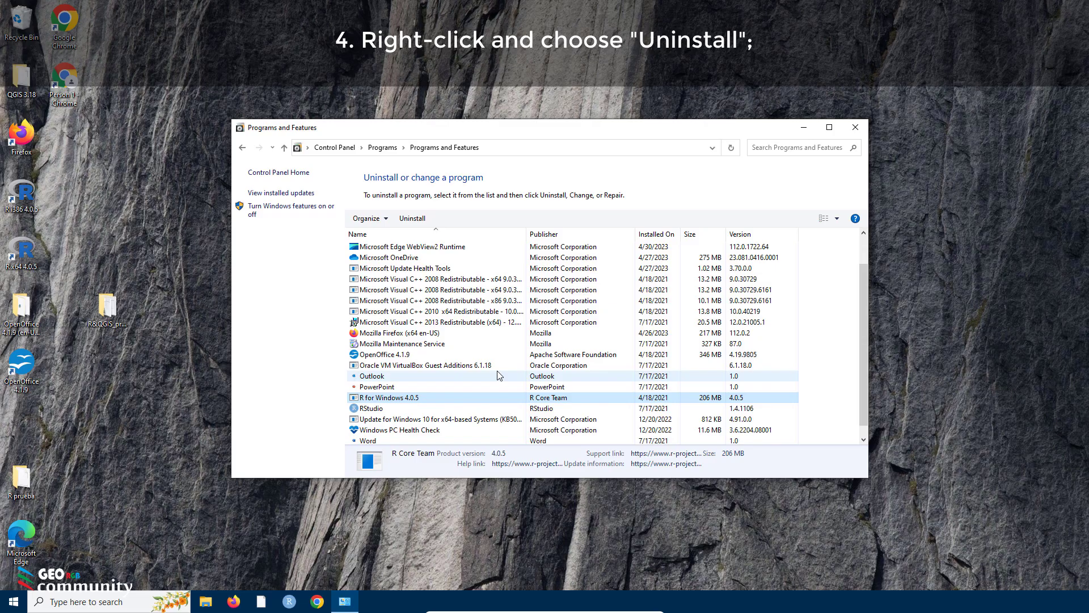
left_click(580, 340)
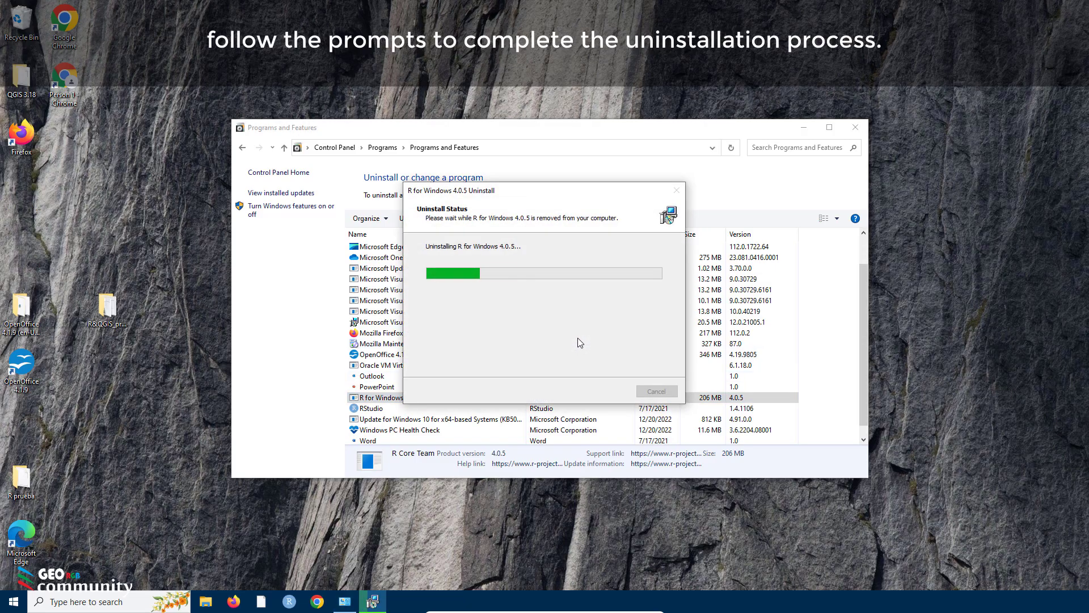
left_click(632, 343)
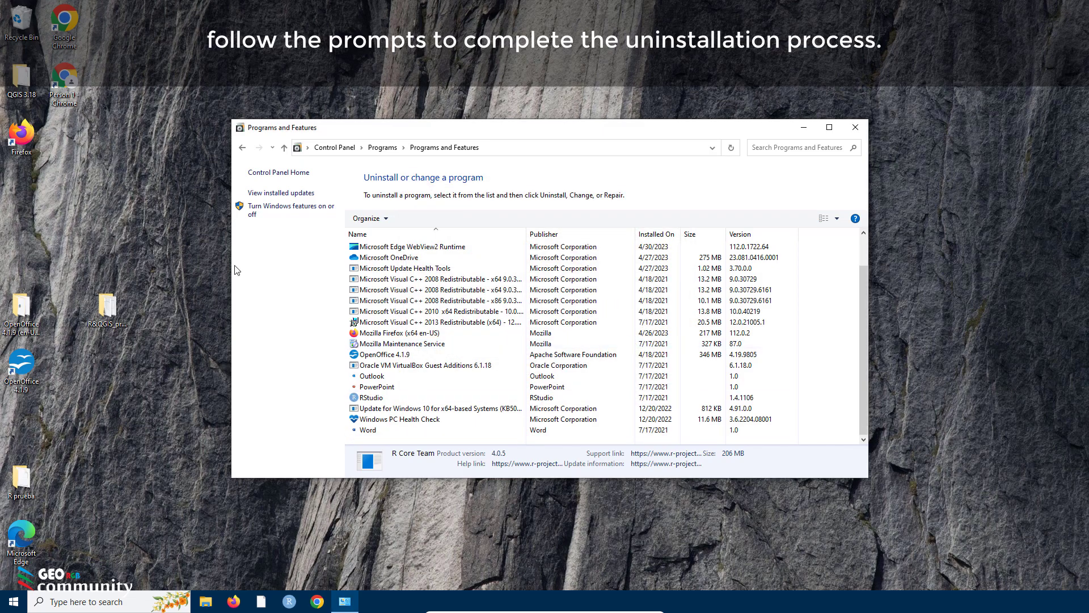
left_click(855, 127)
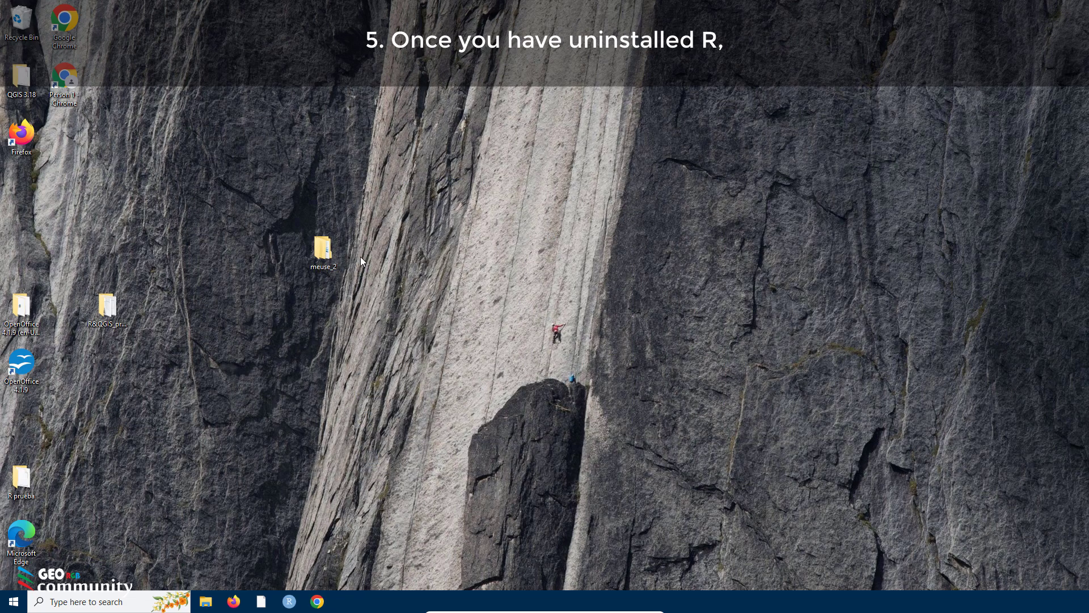
Step: Check C:\Program Files and C:\Program Files (x86) for leftover R folders
right_click(206, 604)
left_click(182, 560)
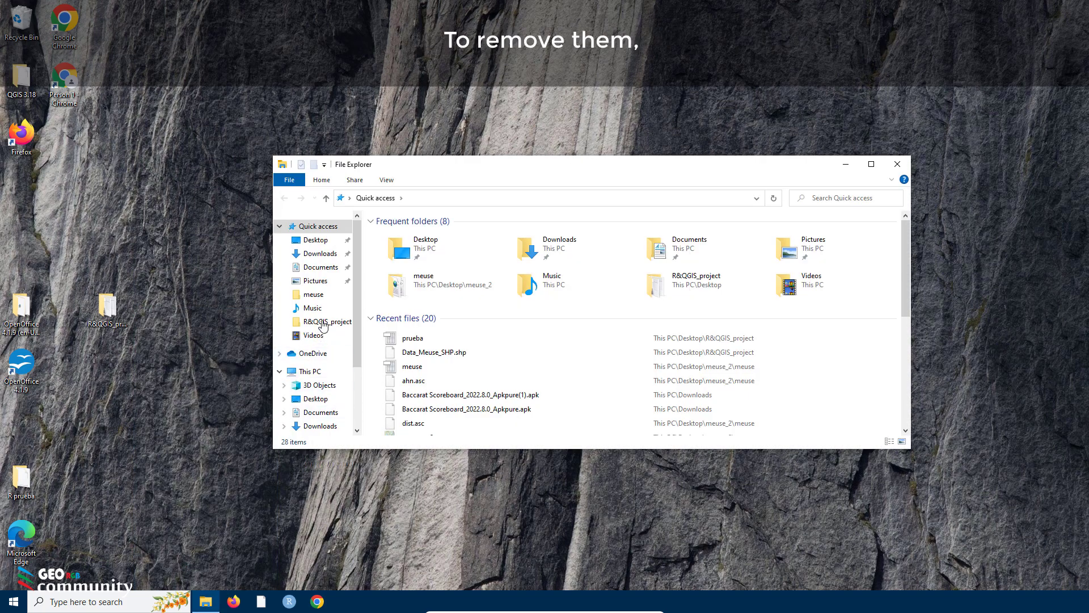
left_click(310, 371)
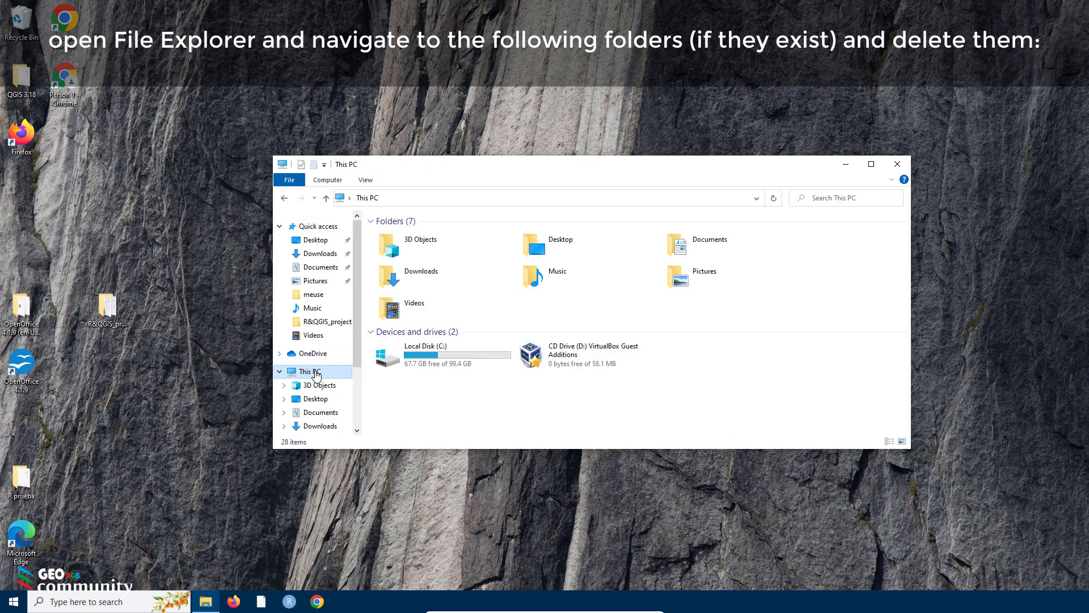
double_click(429, 352)
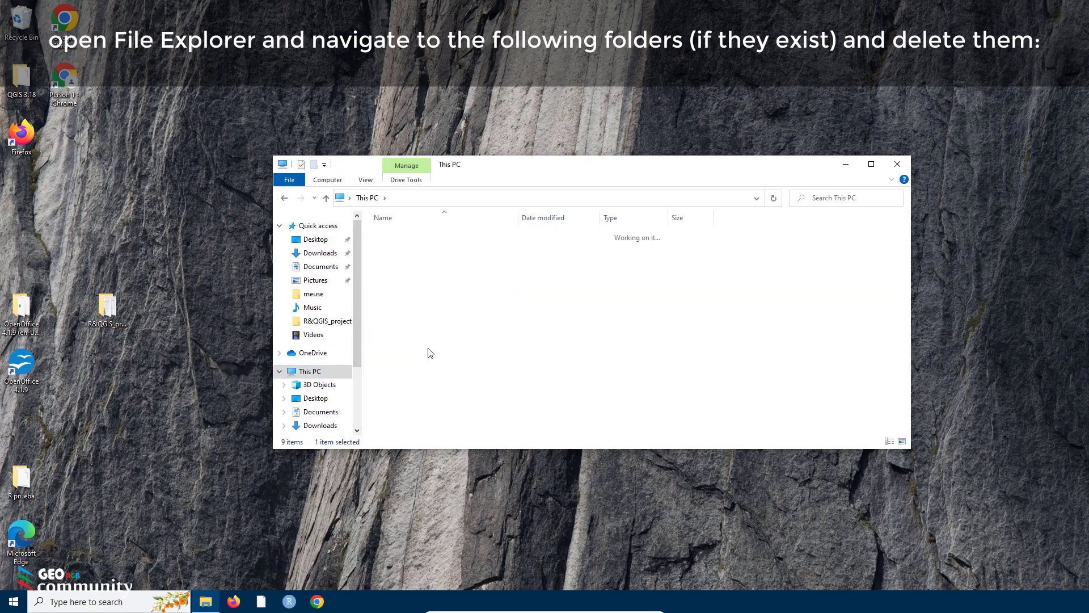
double_click(407, 259)
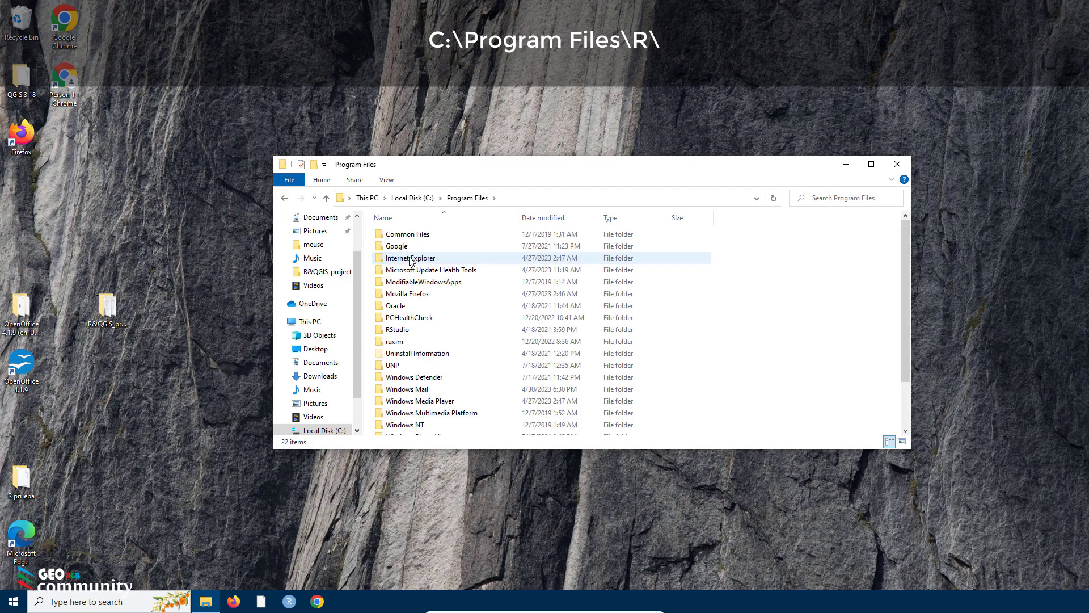
scroll(412, 259, "down", 2)
scroll(412, 259, "up", 2)
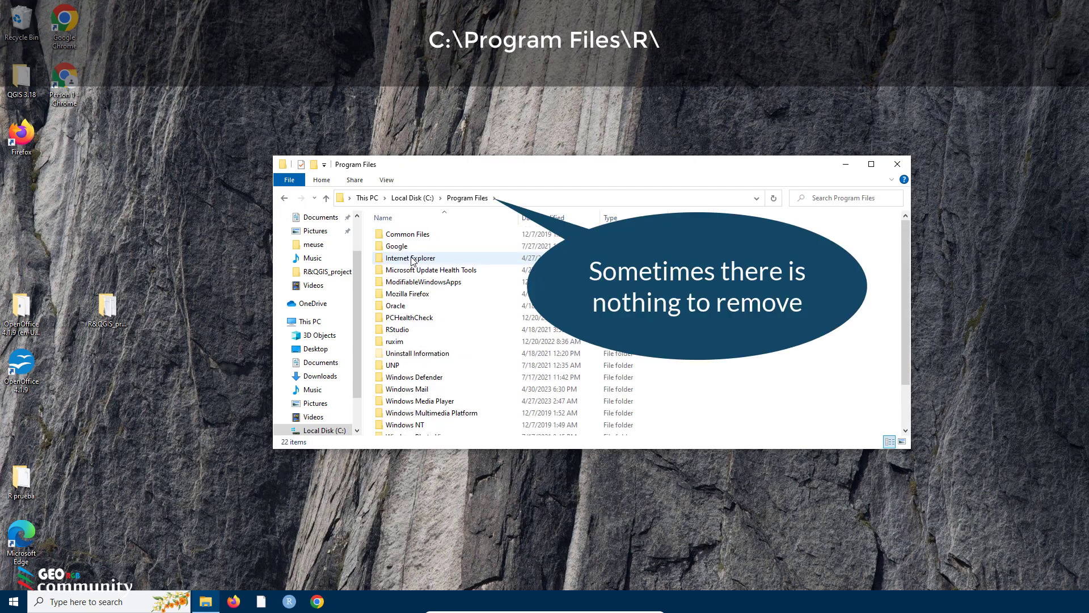
left_click(284, 198)
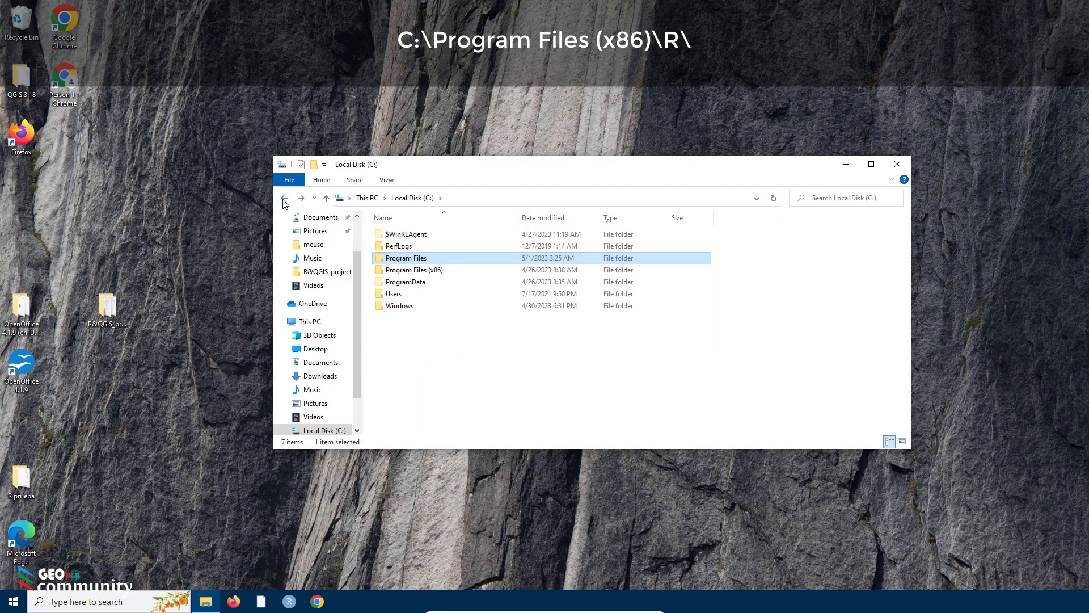
double_click(417, 266)
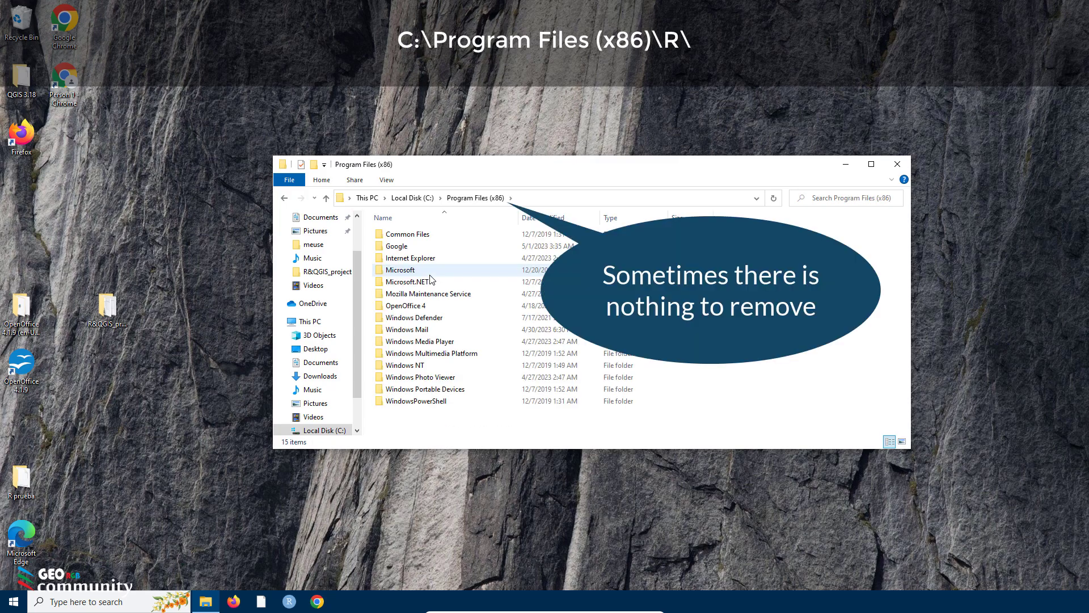
left_click(284, 198)
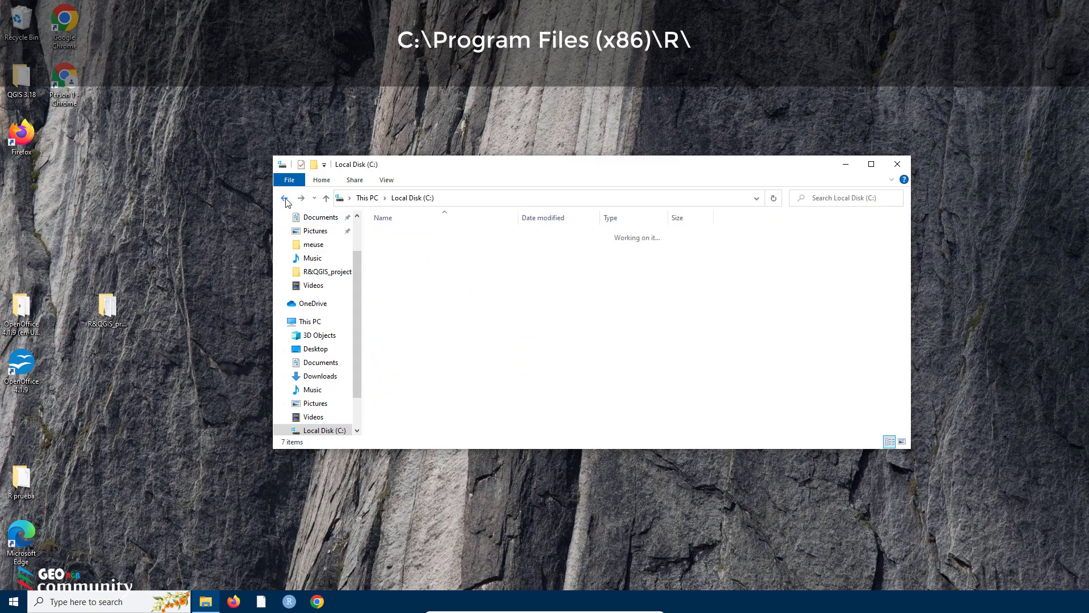
Step: Delete the R folder from Documents
left_click(318, 218)
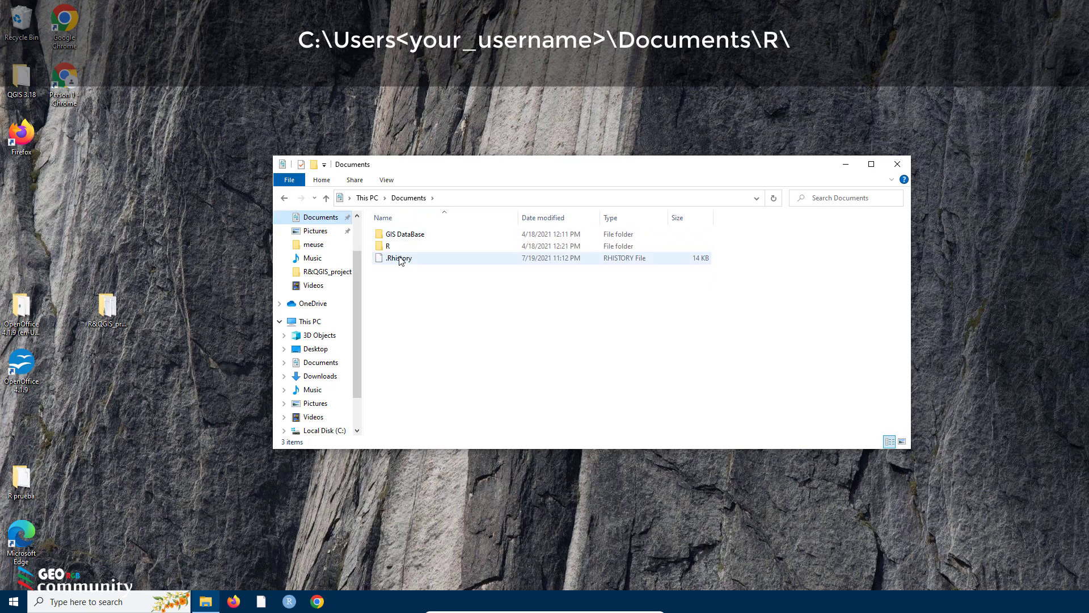
right_click(389, 246)
left_click(415, 432)
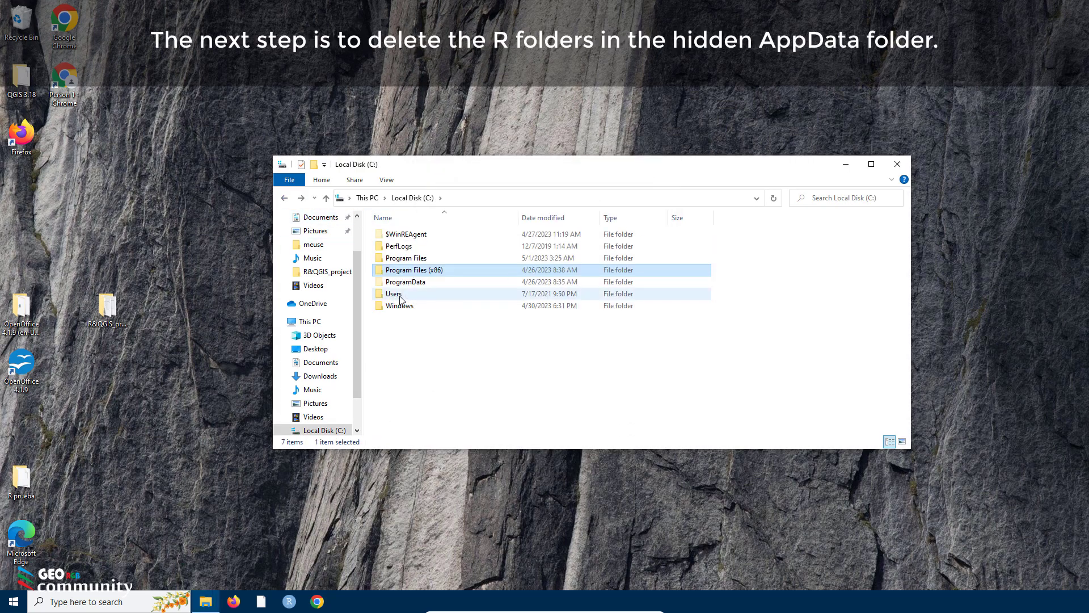
Step: Delete the R folder from the user profile's AppData\Local folder
double_click(400, 295)
double_click(397, 258)
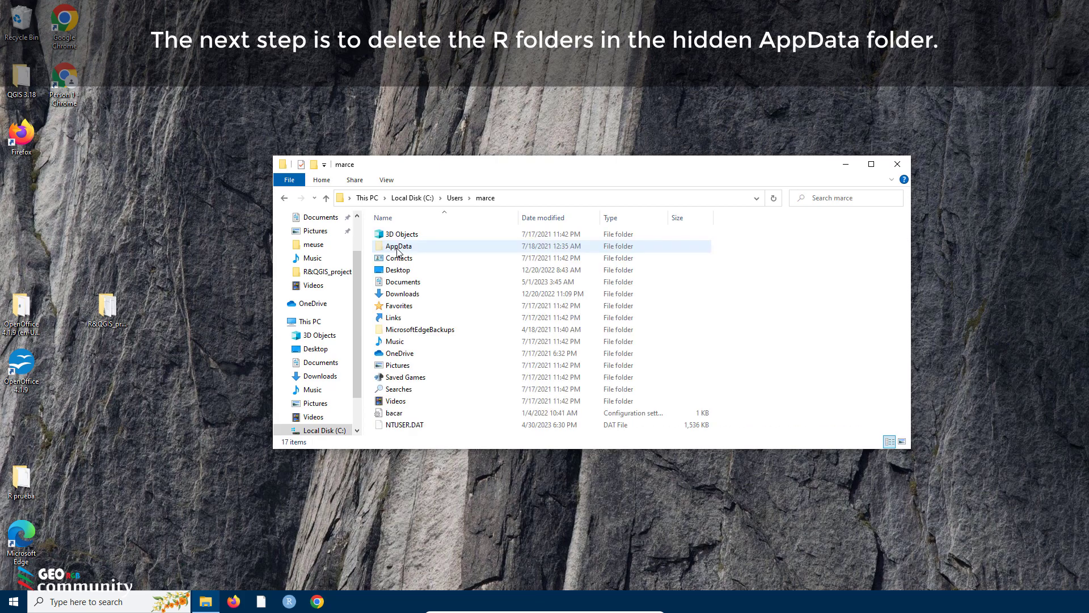
left_click(397, 248)
double_click(397, 249)
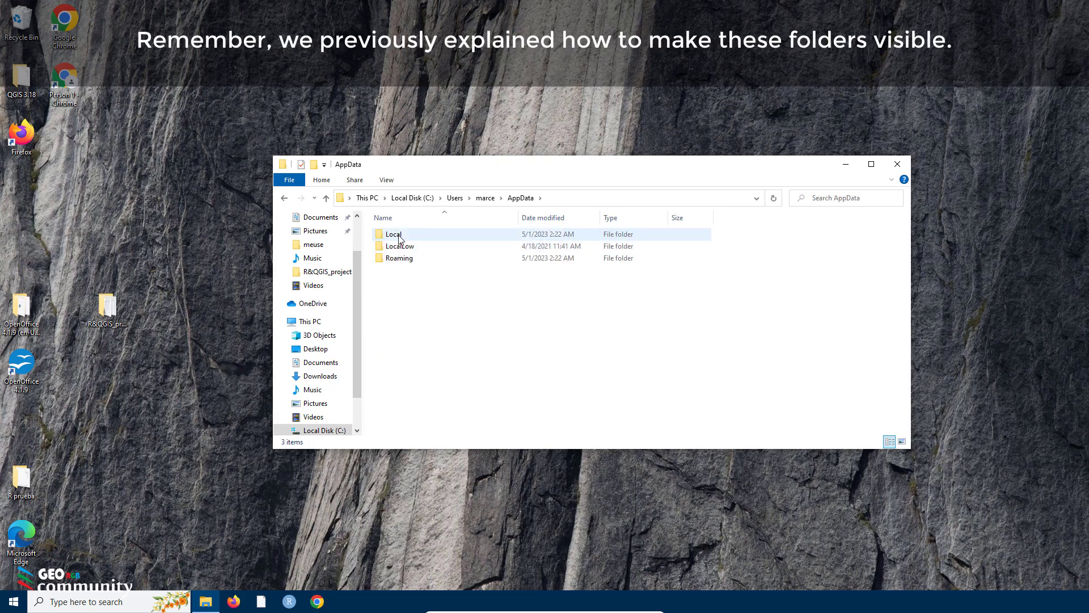
double_click(399, 235)
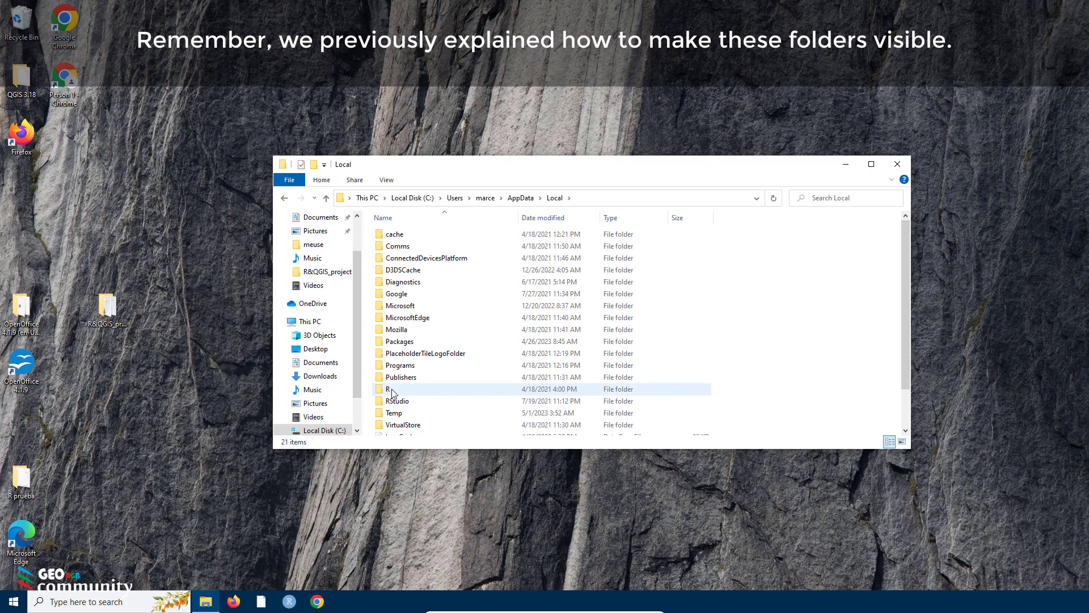
right_click(392, 391)
left_click(388, 390)
right_click(387, 391)
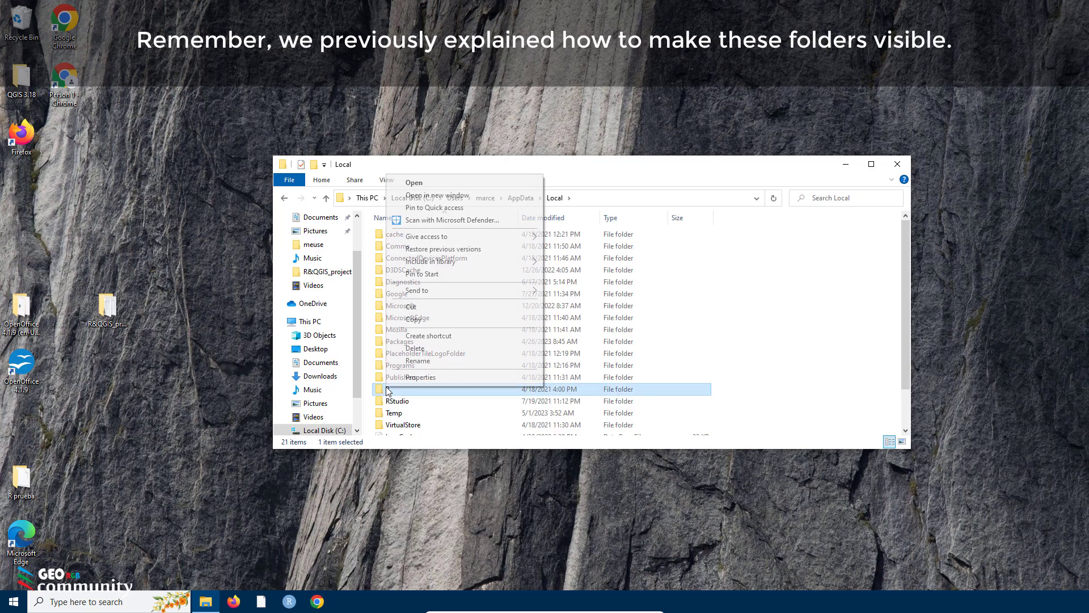
left_click(420, 349)
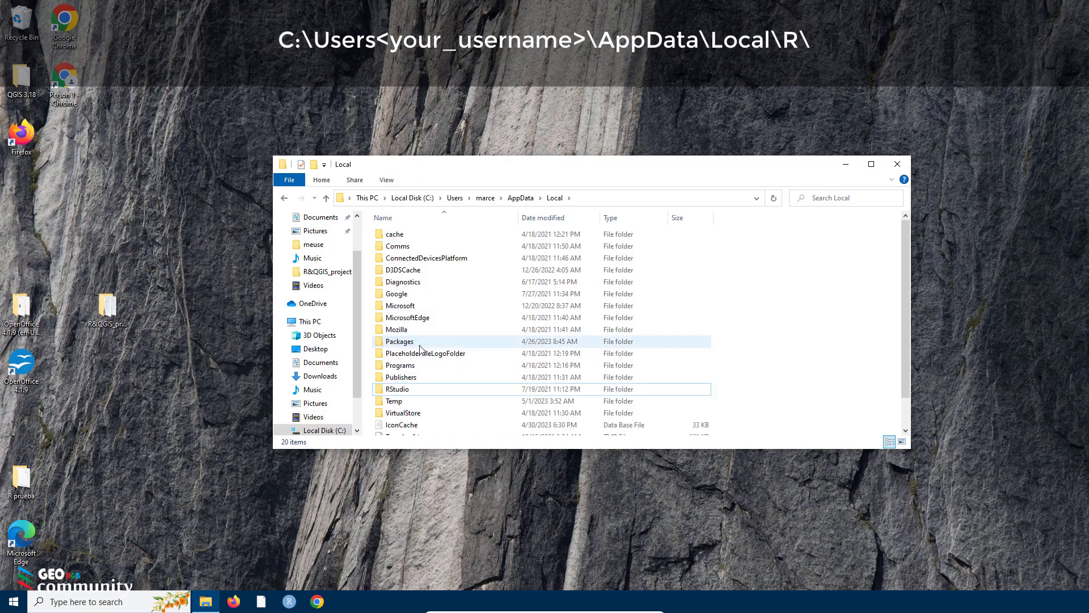
Step: Delete the R folder from AppData\Roaming and close File Explorer
left_click(285, 197)
double_click(406, 260)
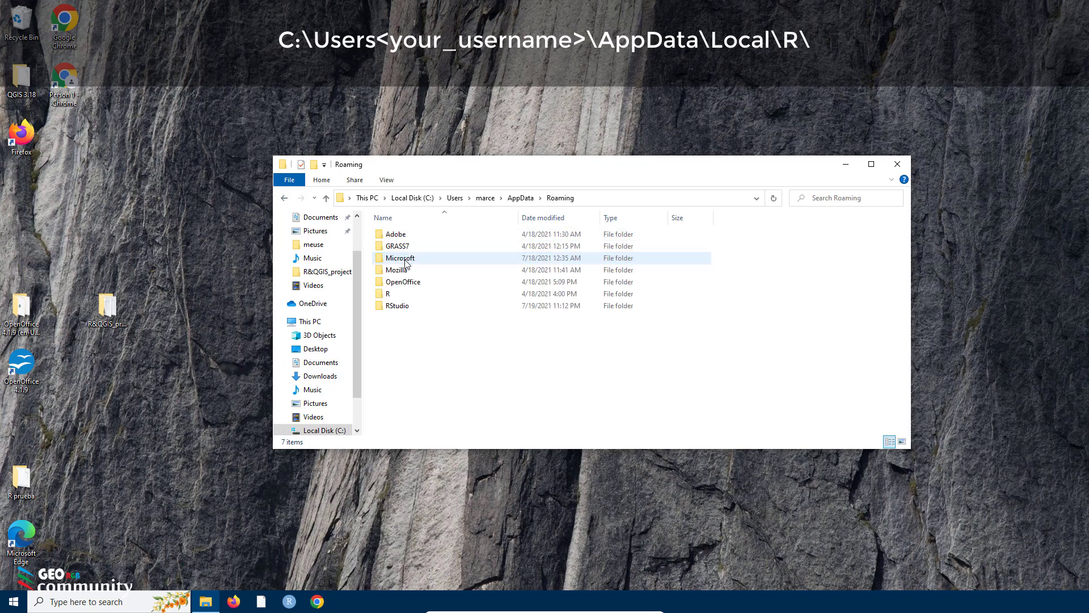
right_click(388, 293)
left_click(422, 474)
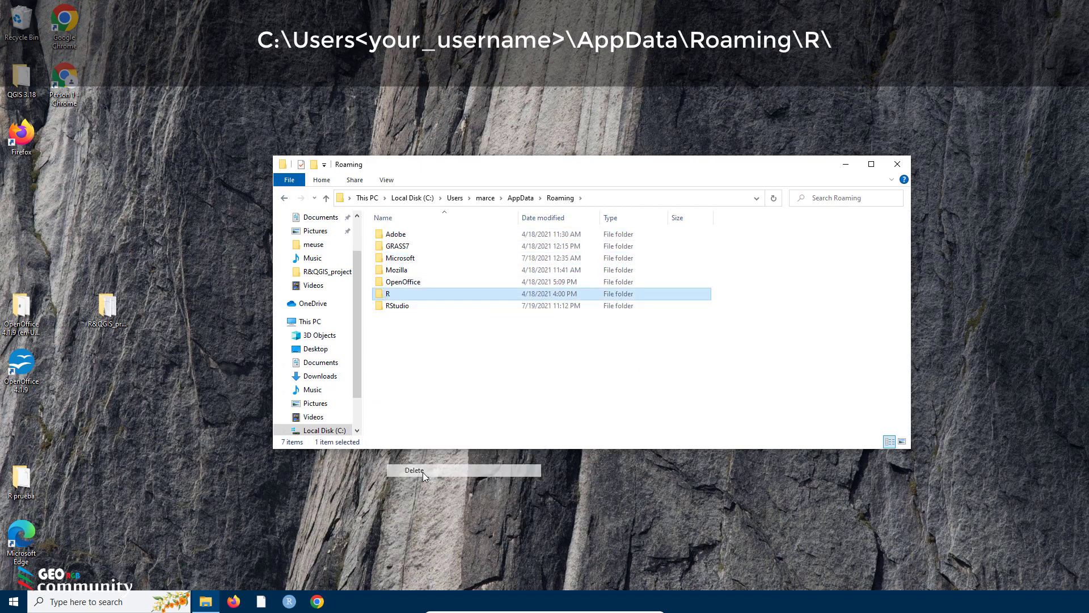
left_click(898, 164)
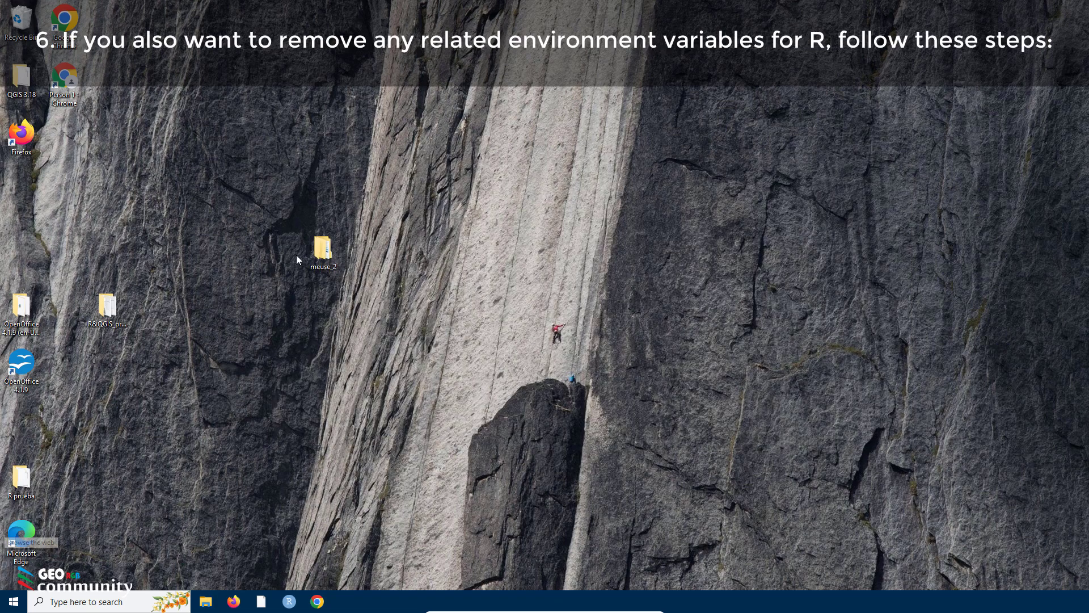
Step: Open Environment Variables through This PC > Properties > Advanced system settings
left_click(206, 601)
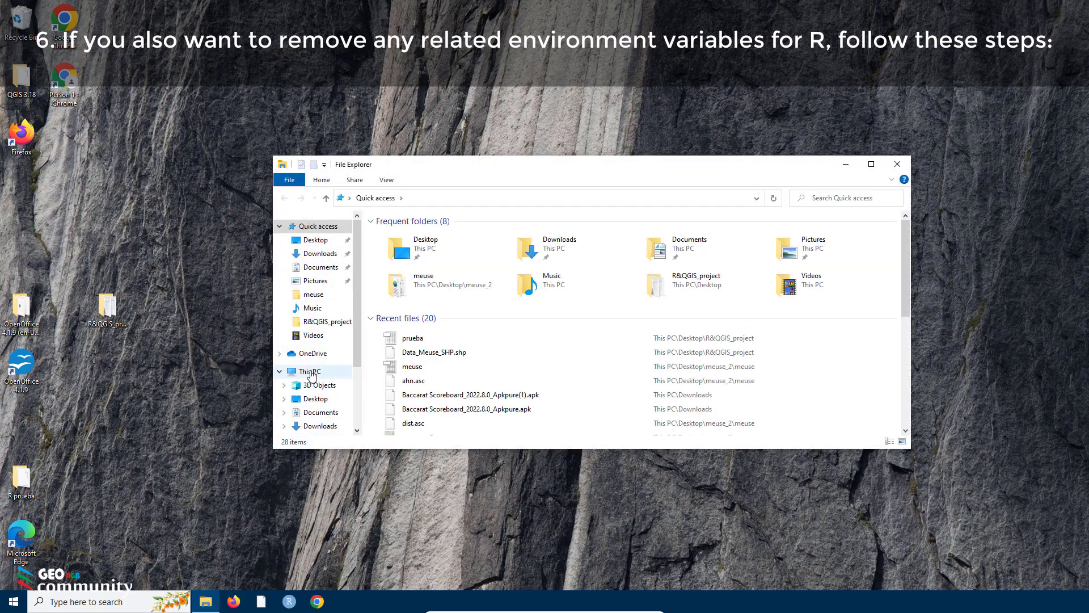
right_click(311, 376)
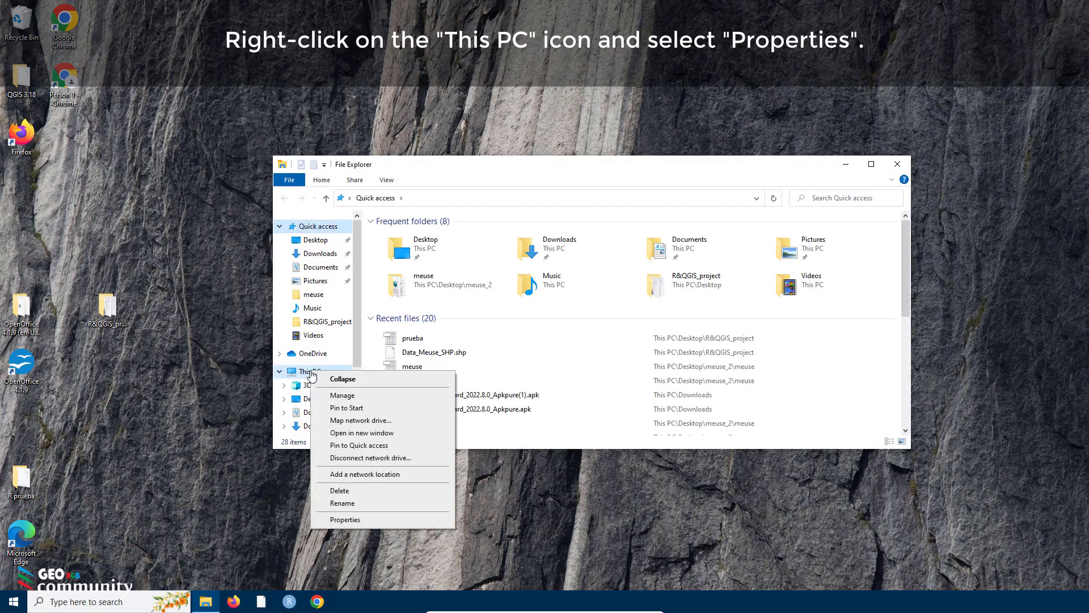
left_click(344, 520)
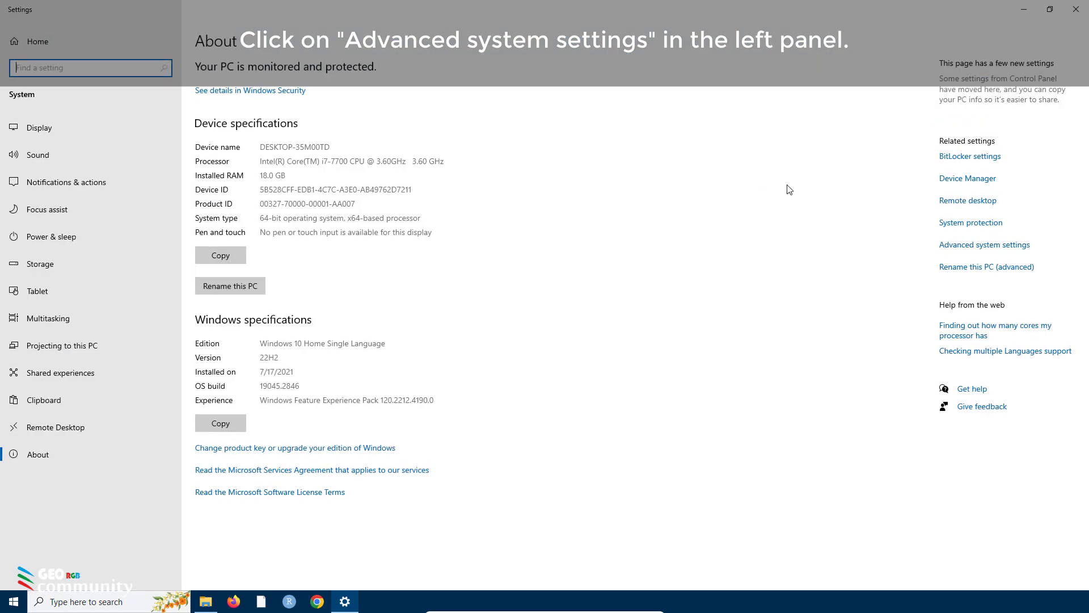
left_click(962, 246)
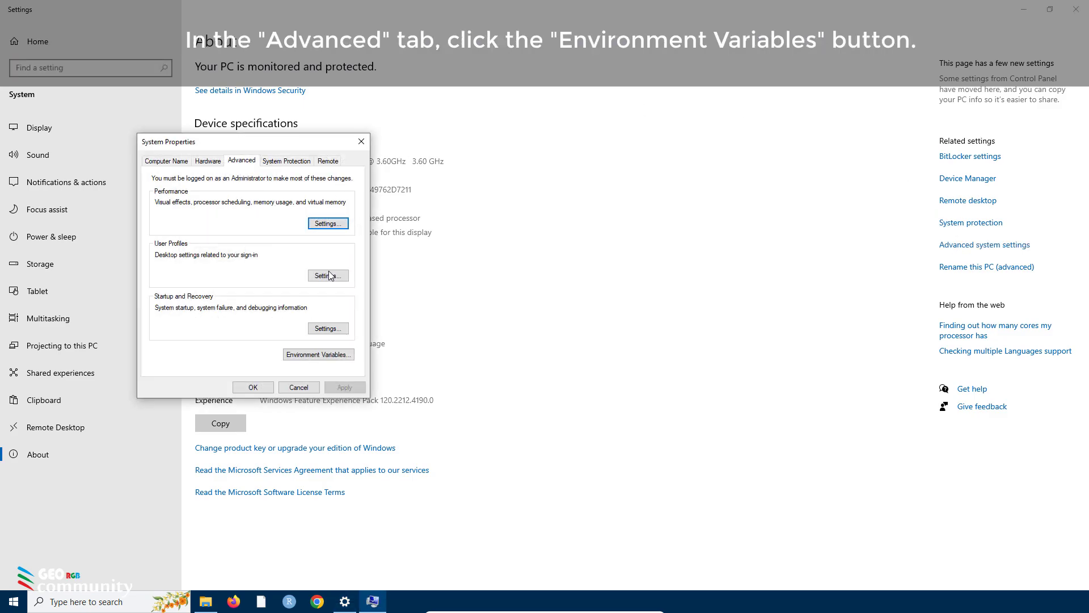
left_click(298, 358)
Step: Check the user variables for R entries, close all system windows, and open Start search
left_click(401, 213)
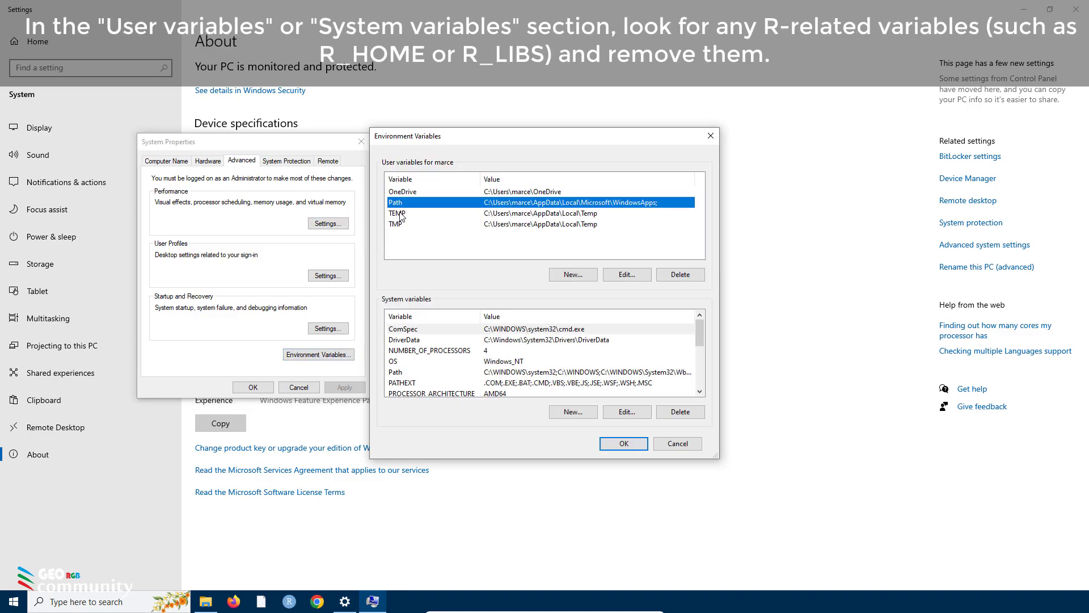
left_click(401, 225)
left_click(452, 241)
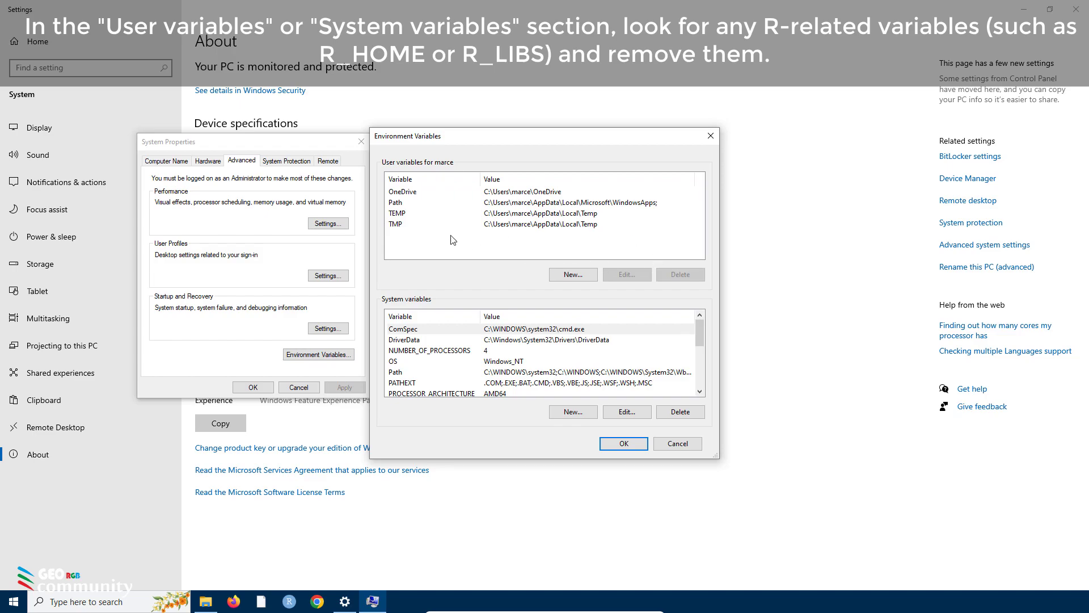
left_click(424, 205)
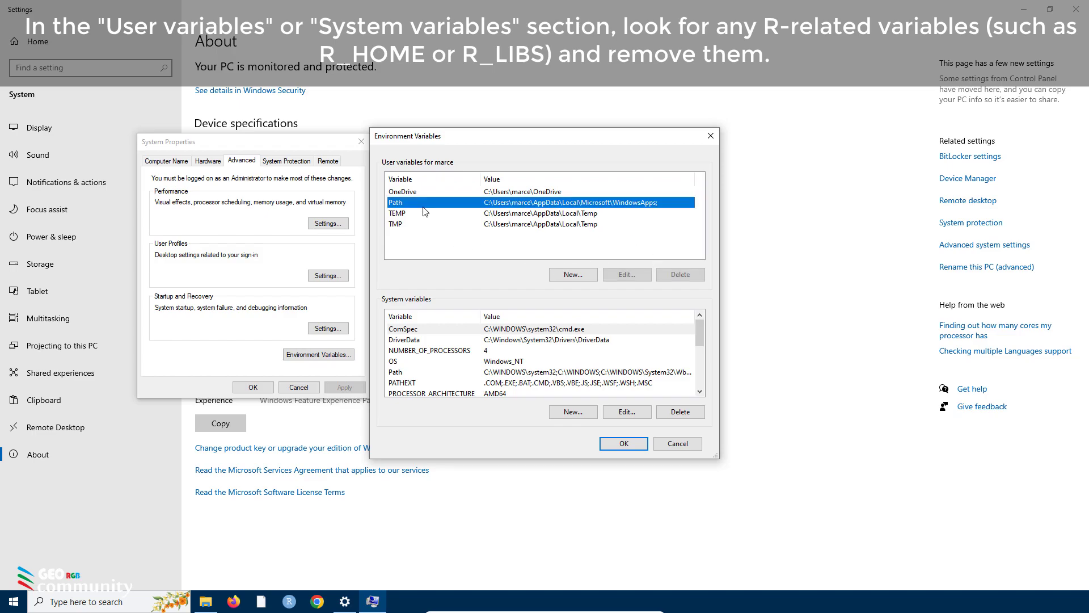
left_click(624, 447)
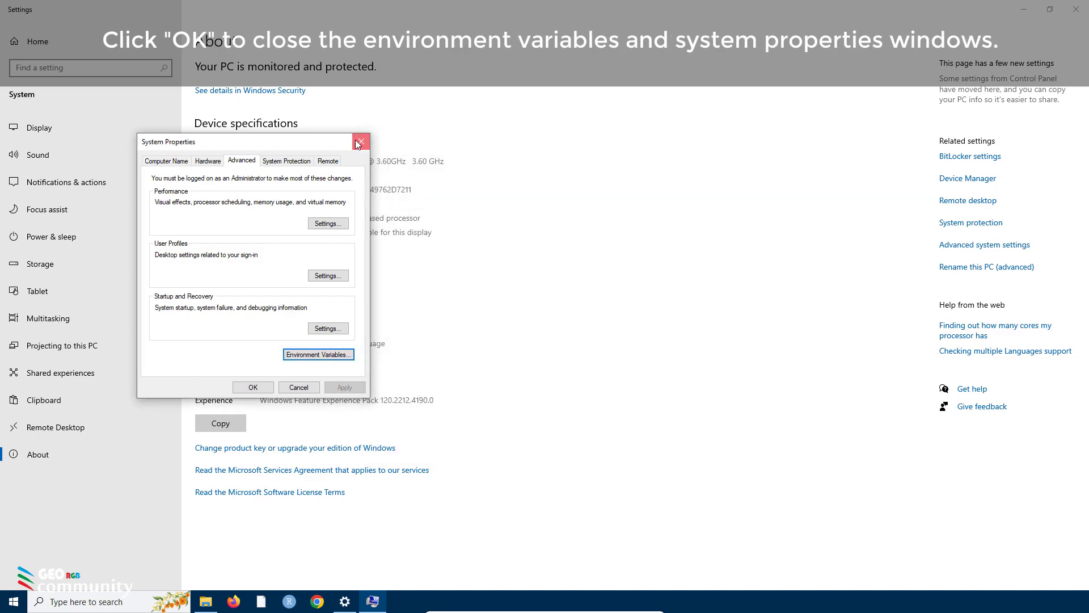
left_click(358, 142)
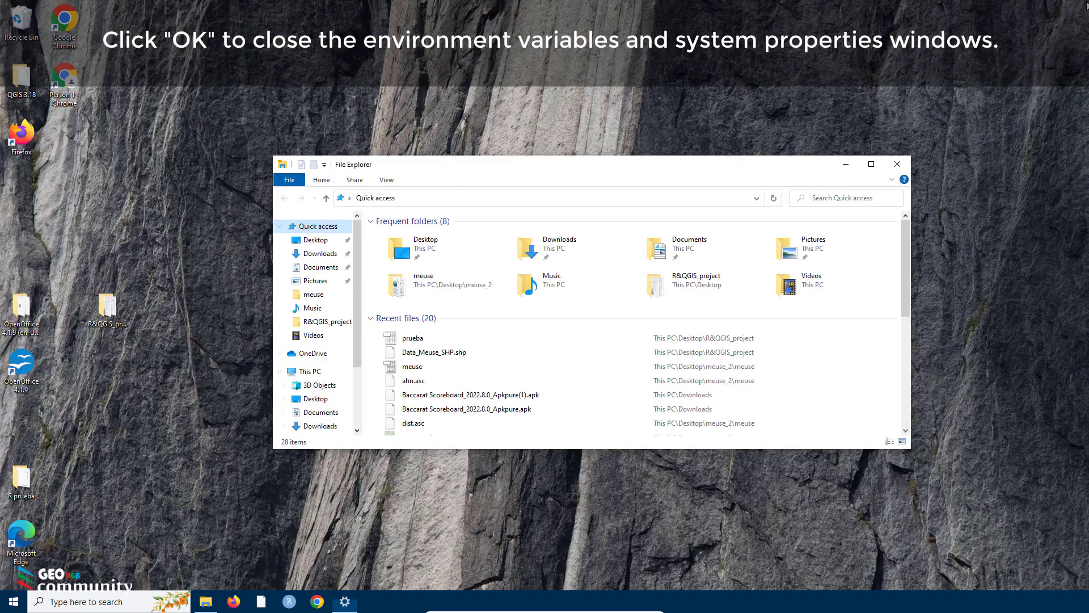
left_click(906, 170)
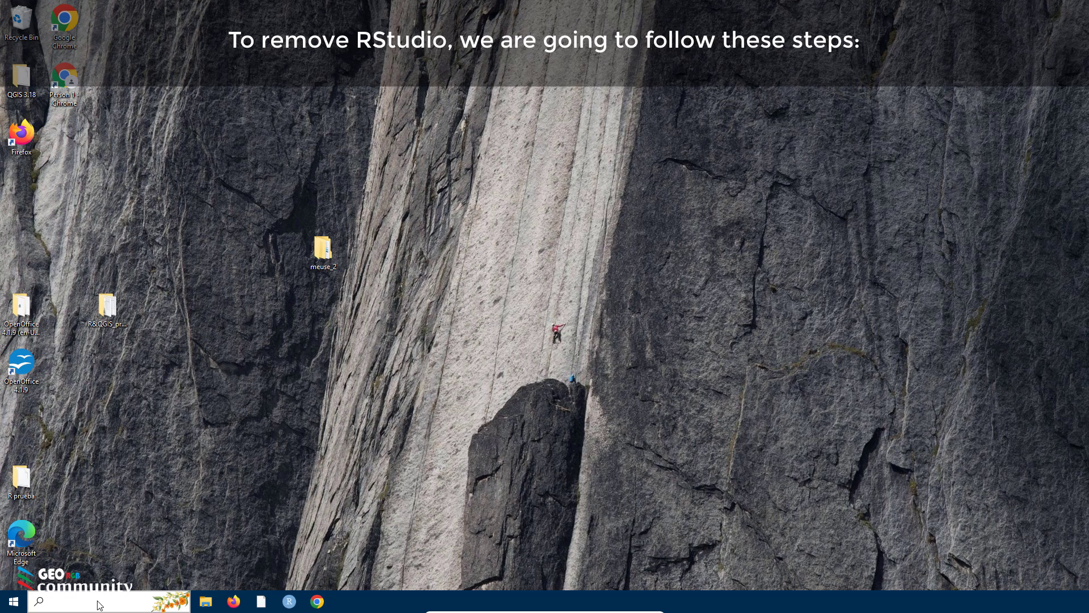
left_click(111, 602)
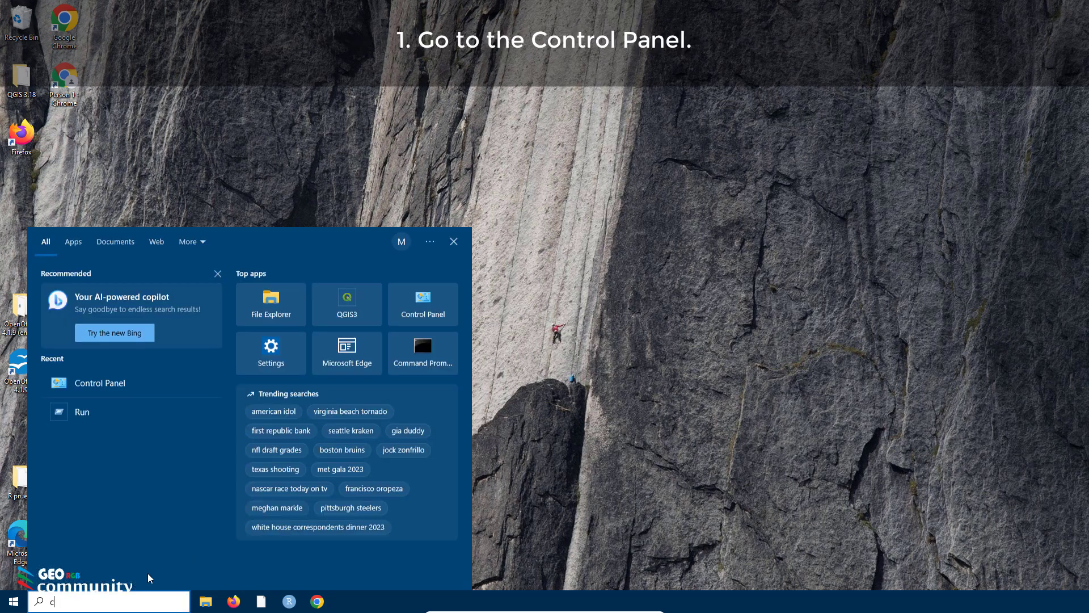
Step: Launch Control Panel via a 'contr' search and select RStudio in the installed programs
type("contr")
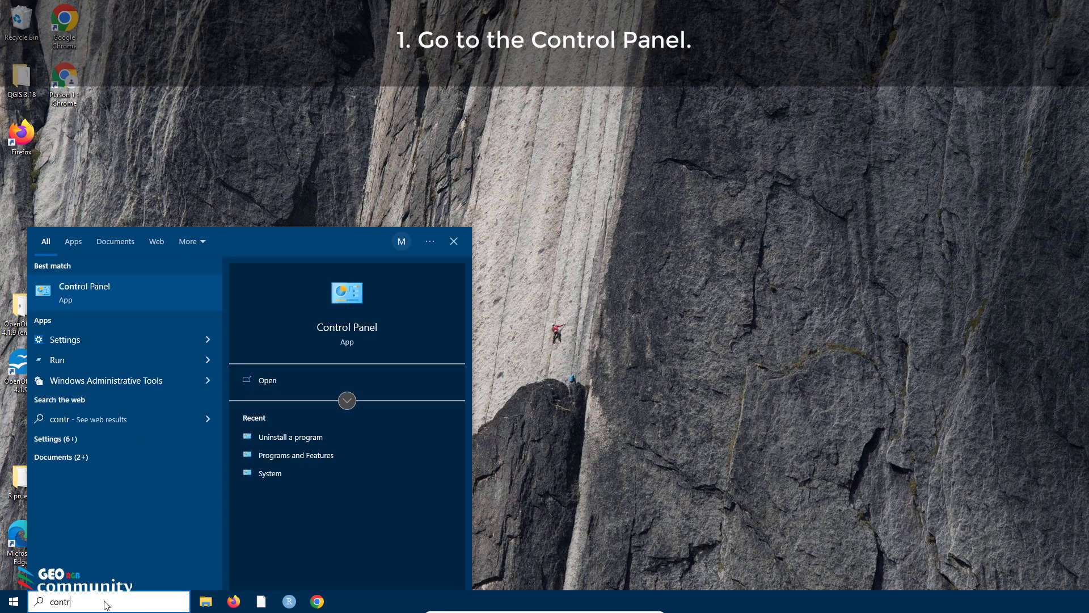
left_click(357, 338)
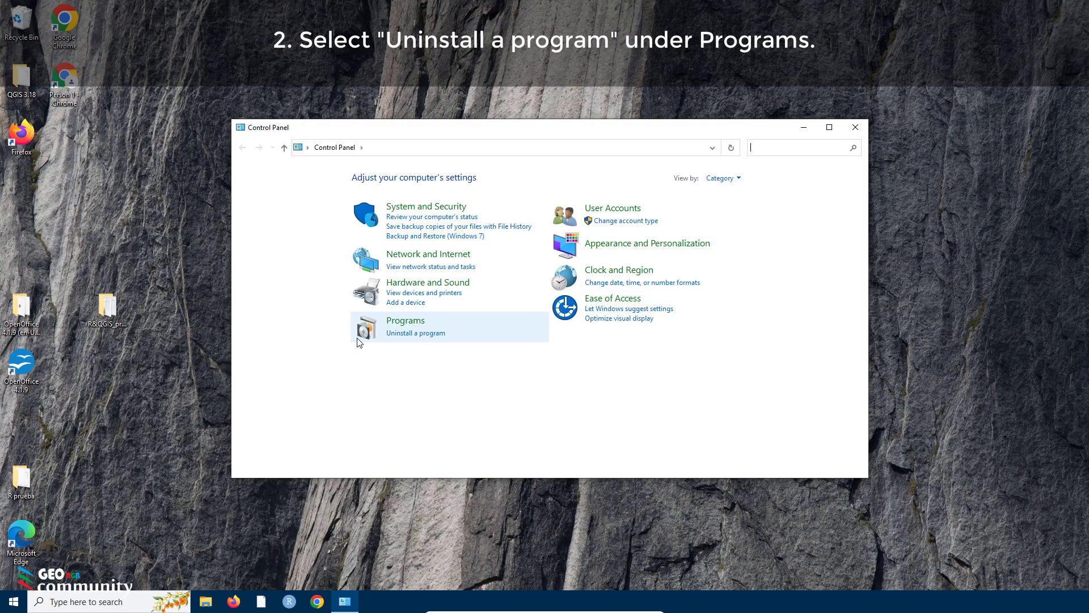
left_click(412, 339)
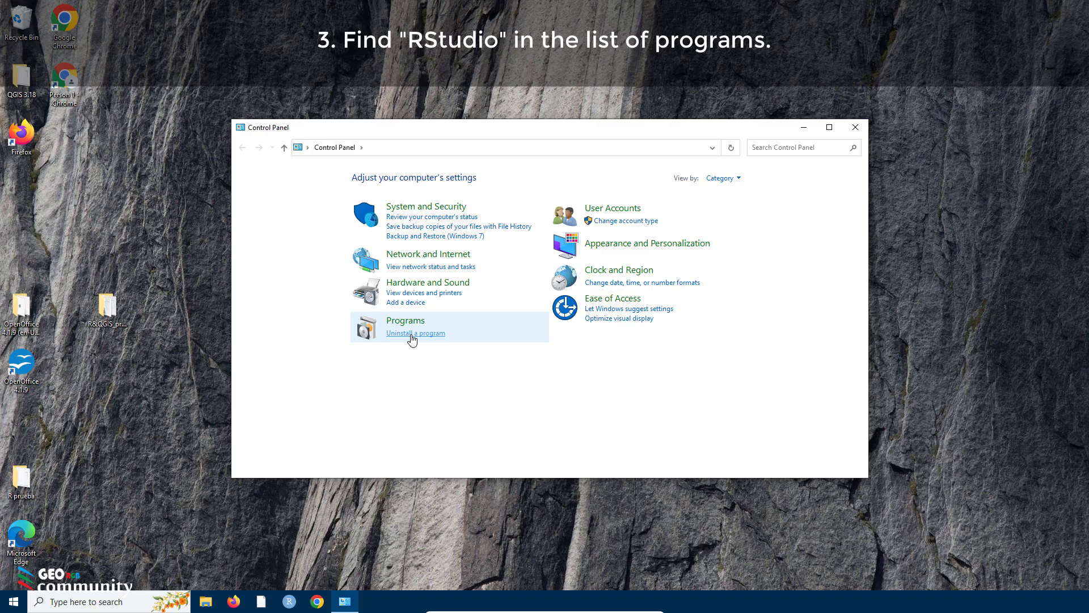
scroll(409, 306, "down", 1)
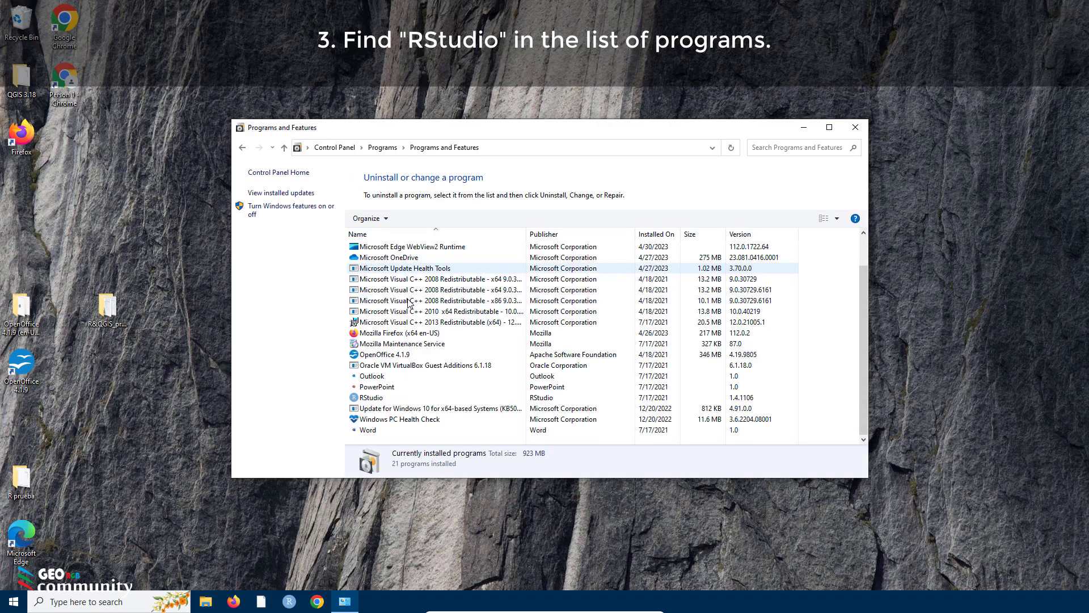
left_click(369, 399)
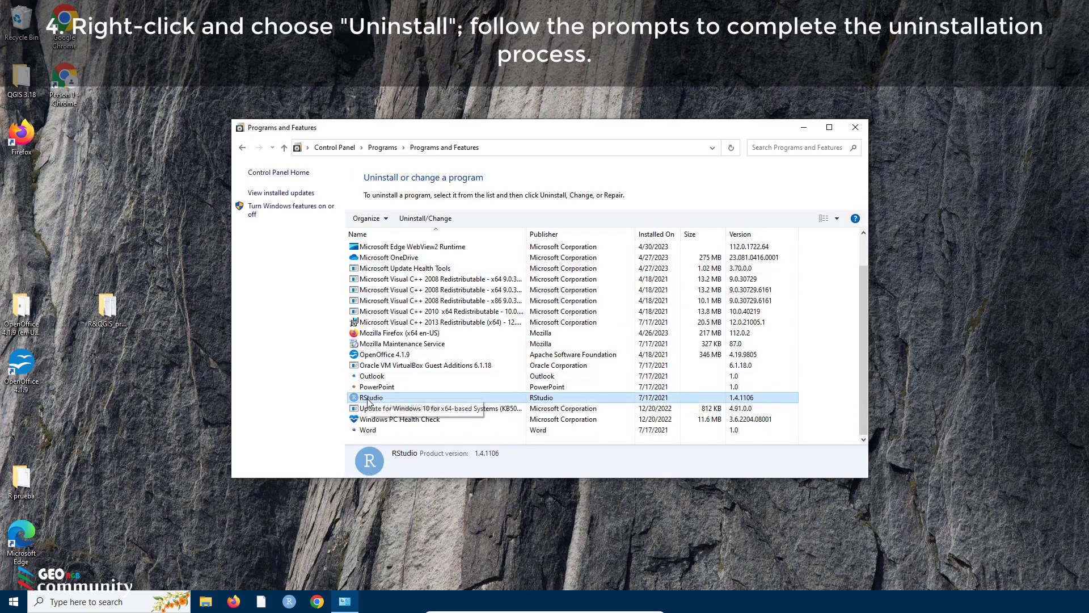
Step: Uninstall RStudio 1.4.1106 through its wizard and close the programs window
double_click(369, 399)
left_click(483, 368)
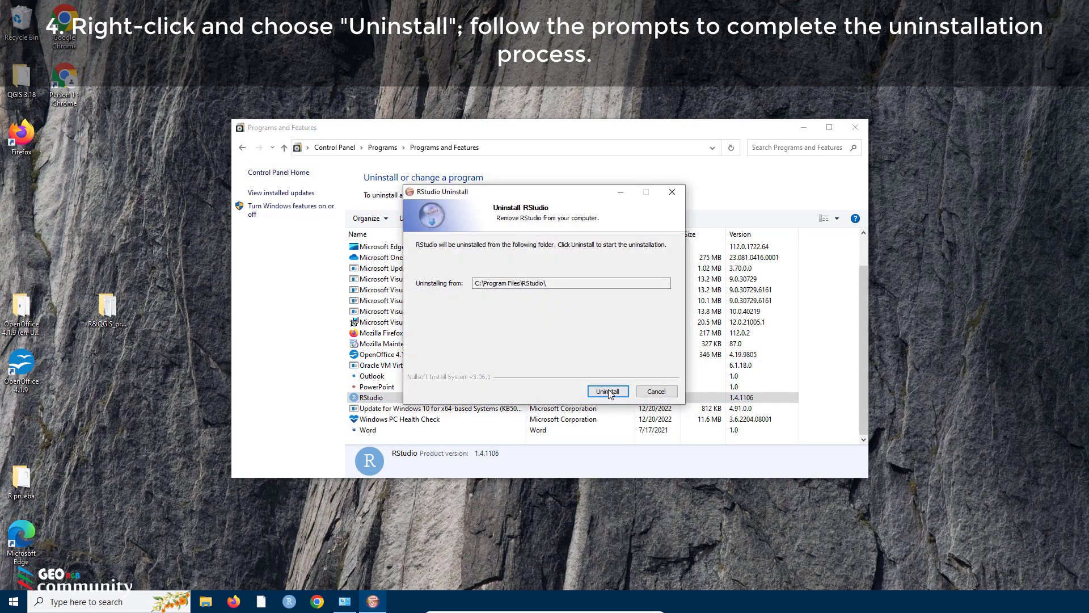
left_click(608, 392)
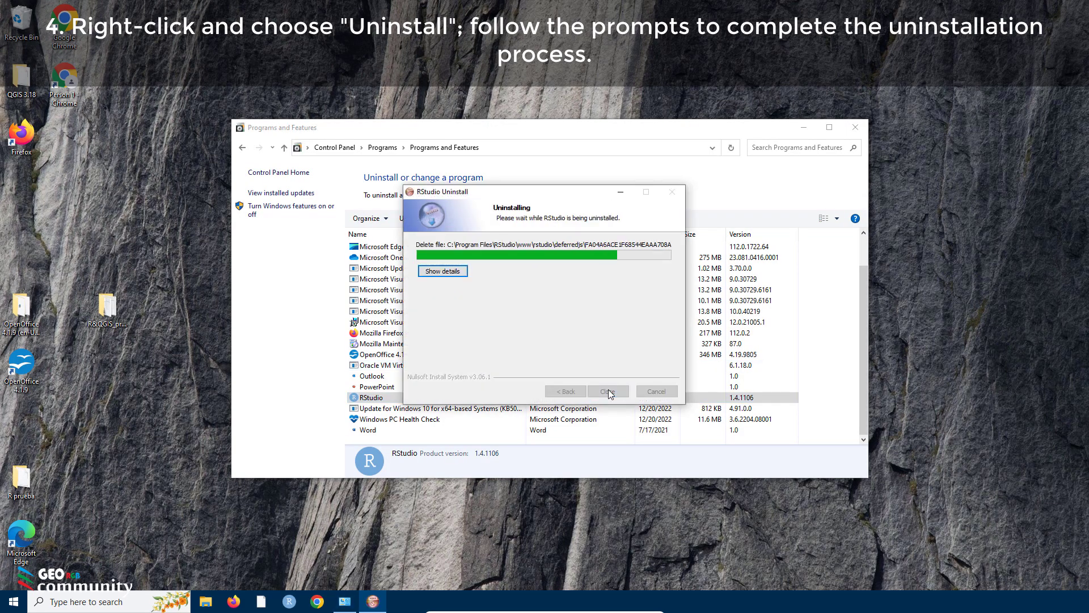
left_click(609, 392)
left_click(855, 127)
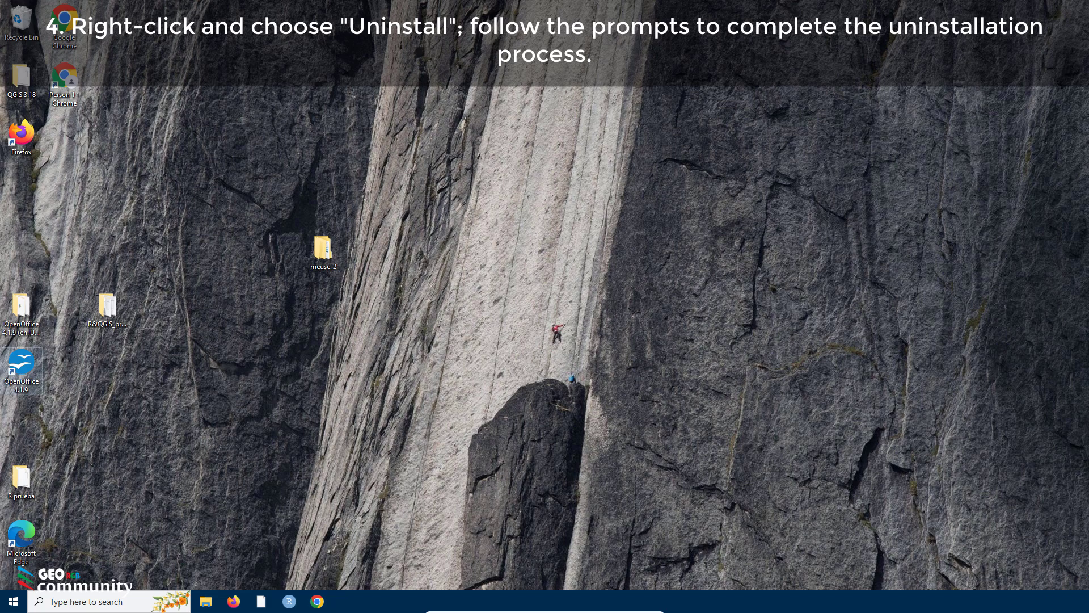
Step: Check C:\Program Files and C:\Program Files (x86) for a leftover RStudio folder
left_click(207, 602)
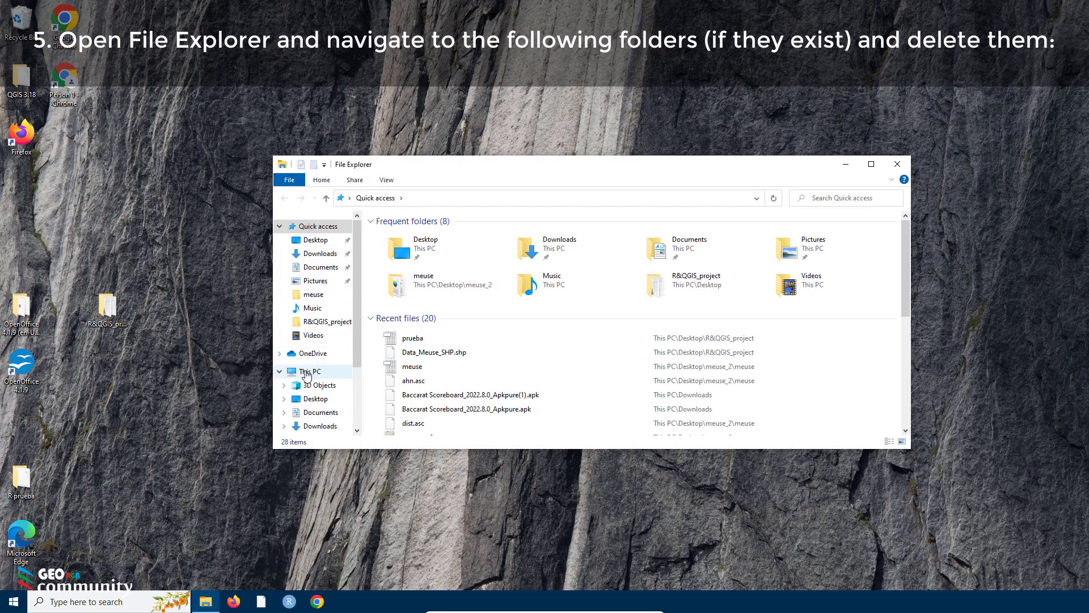
left_click(307, 373)
double_click(406, 355)
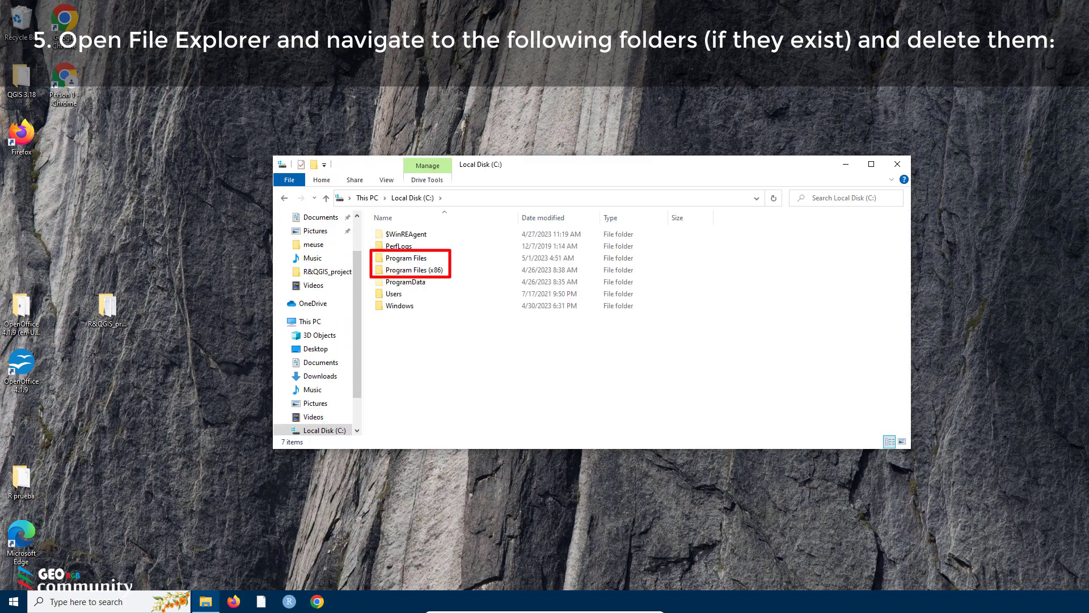
double_click(406, 257)
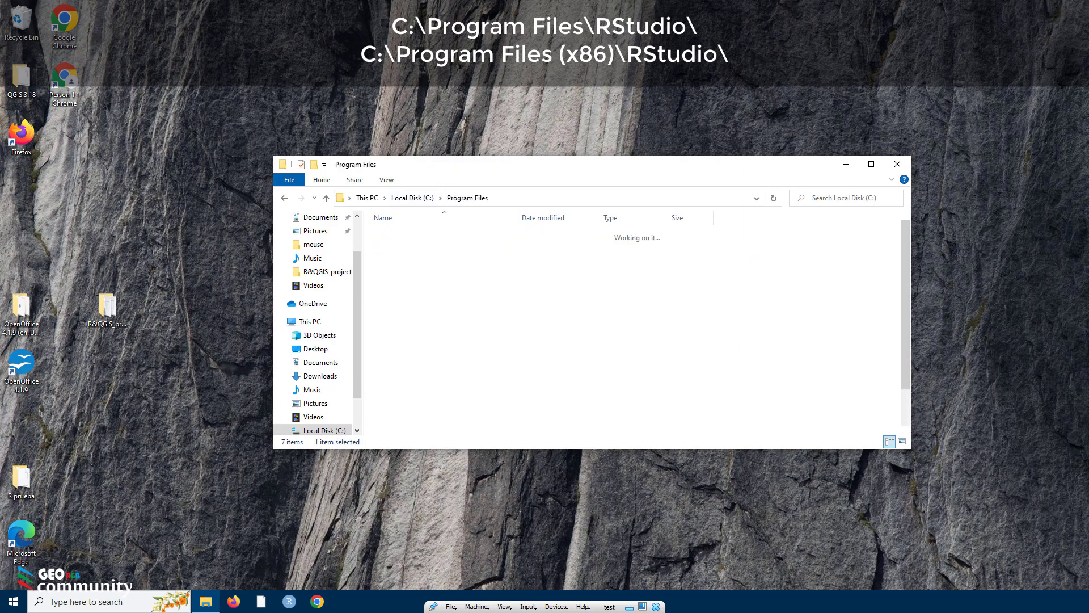
scroll(493, 292, "down", 1)
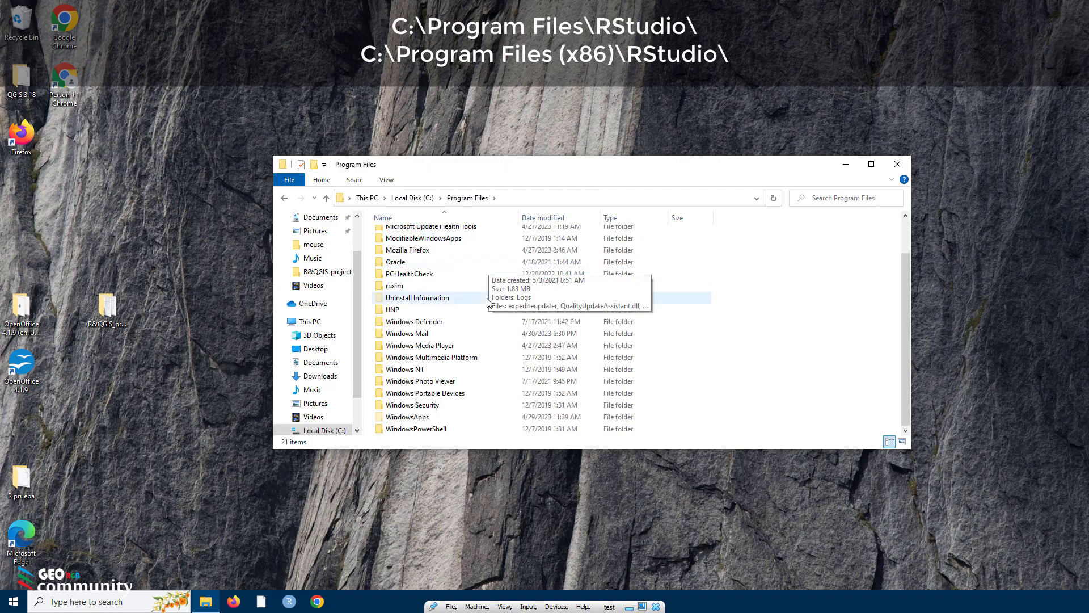
scroll(488, 301, "up", 1)
left_click(283, 198)
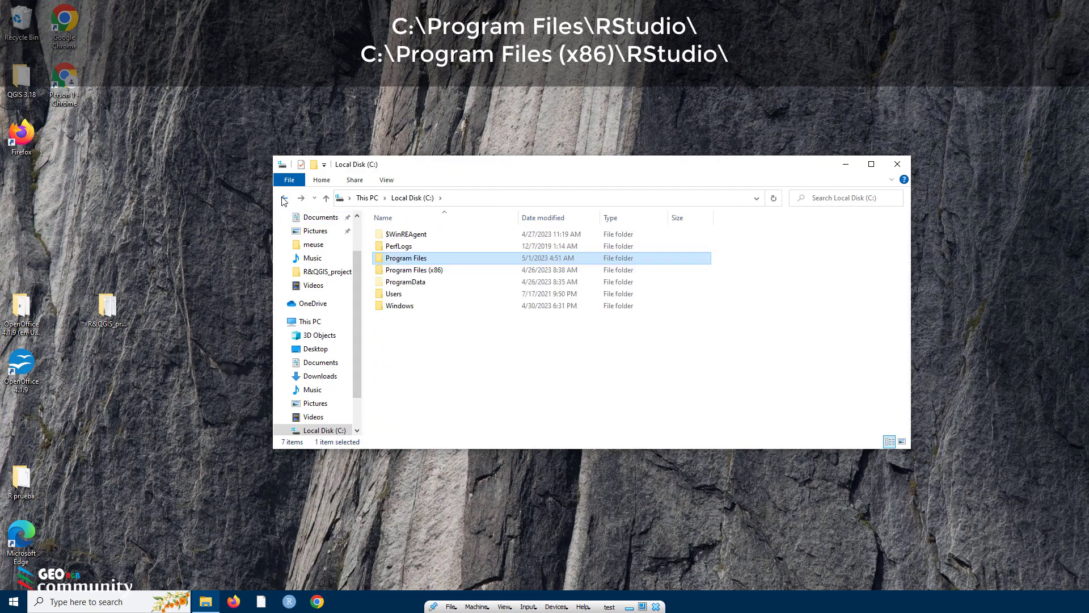
double_click(431, 271)
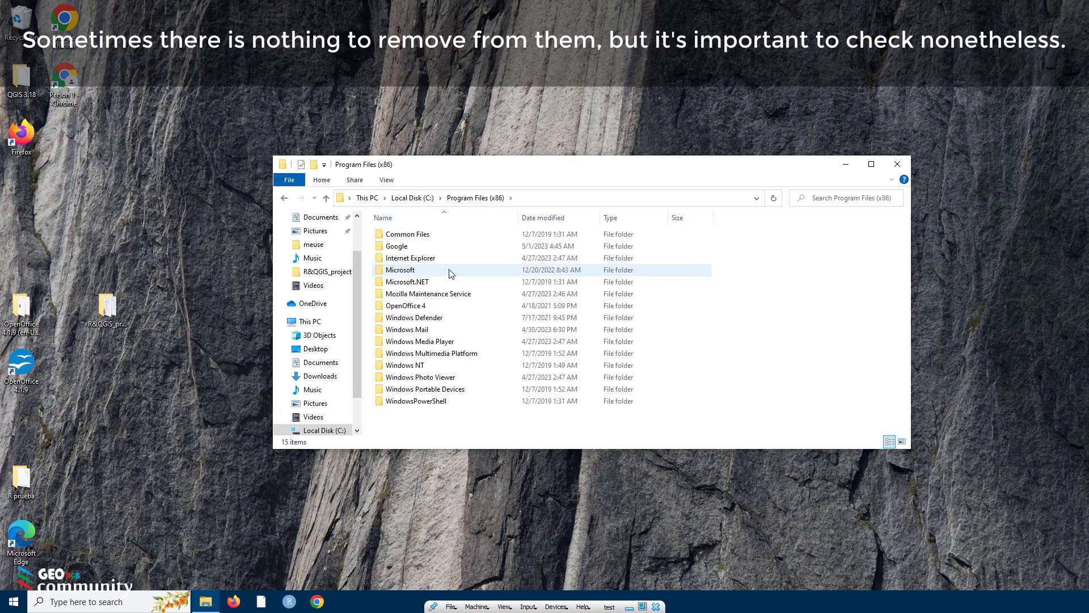
left_click(284, 198)
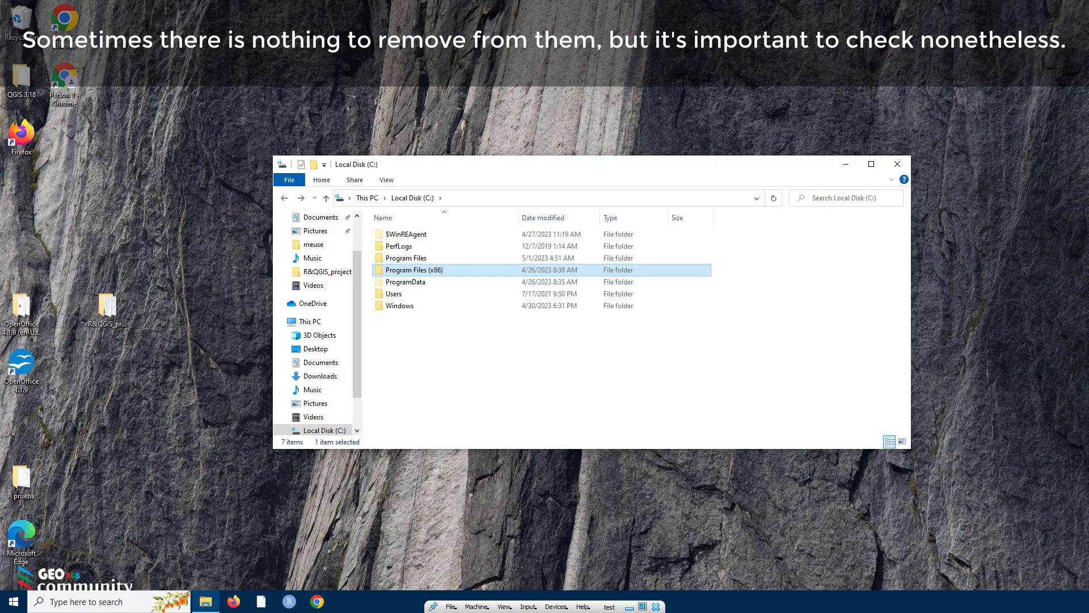
Step: Open the hidden AppData folder under Users and your user folder
double_click(397, 295)
double_click(400, 246)
double_click(402, 247)
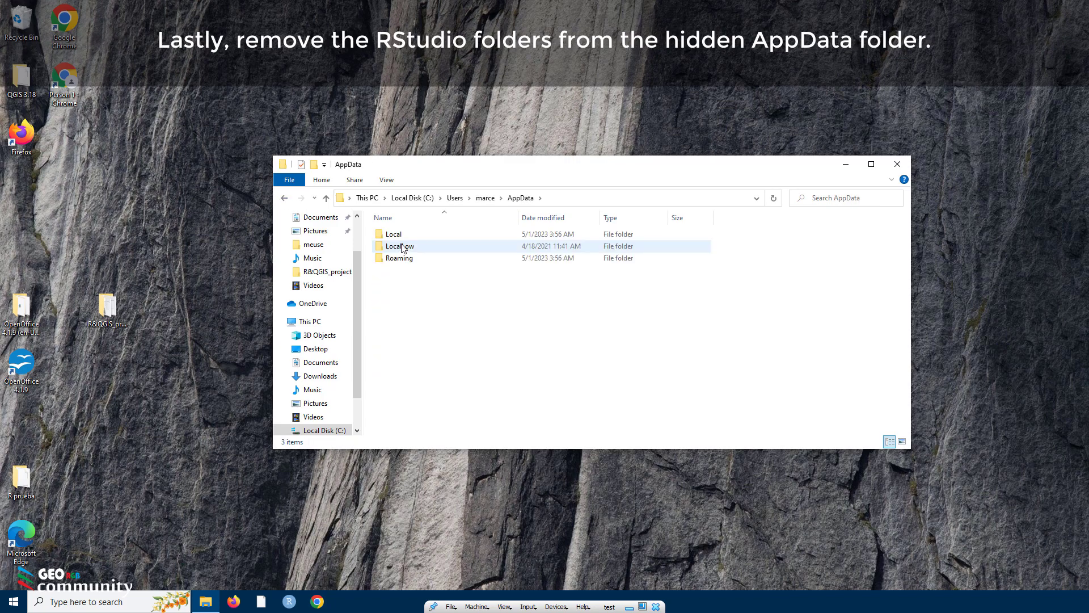
Step: Delete the leftover RStudio folder from AppData\Roaming and close File Explorer
double_click(398, 234)
right_click(407, 391)
key("Escape")
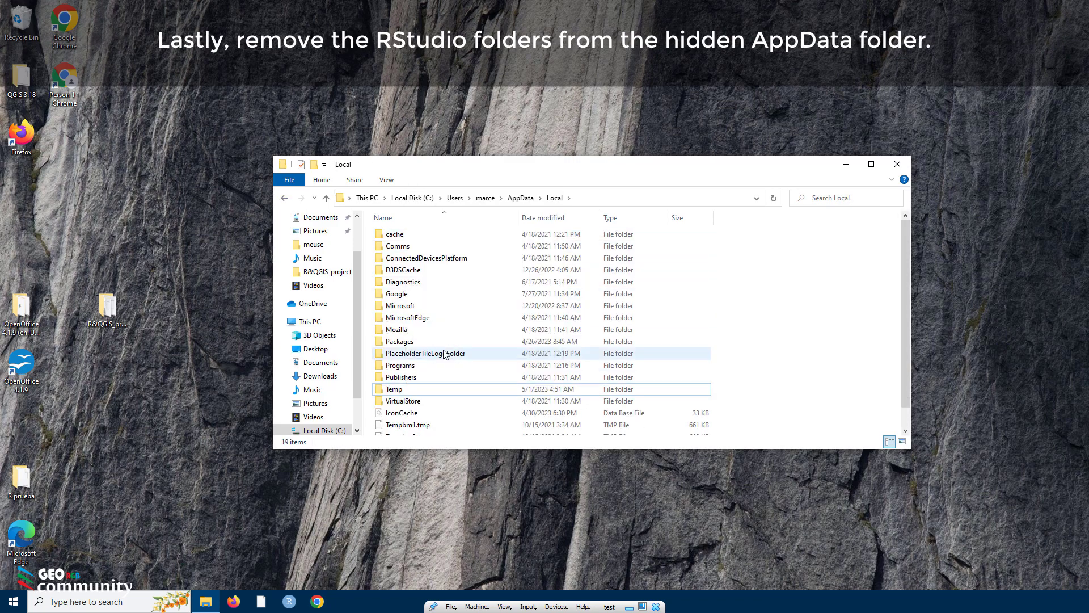
left_click(285, 198)
double_click(442, 258)
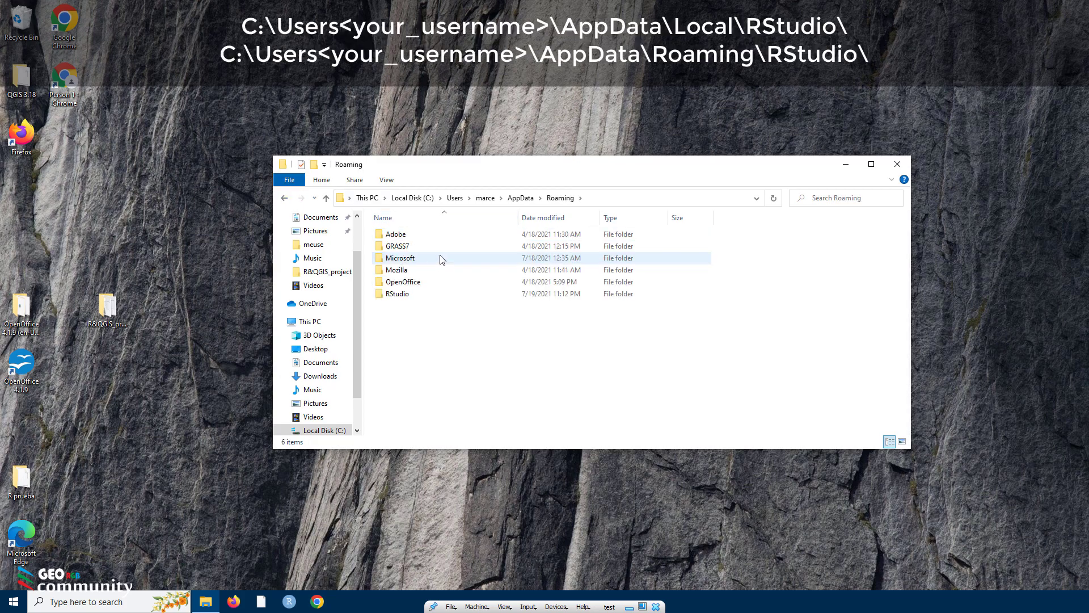
right_click(396, 295)
left_click(438, 470)
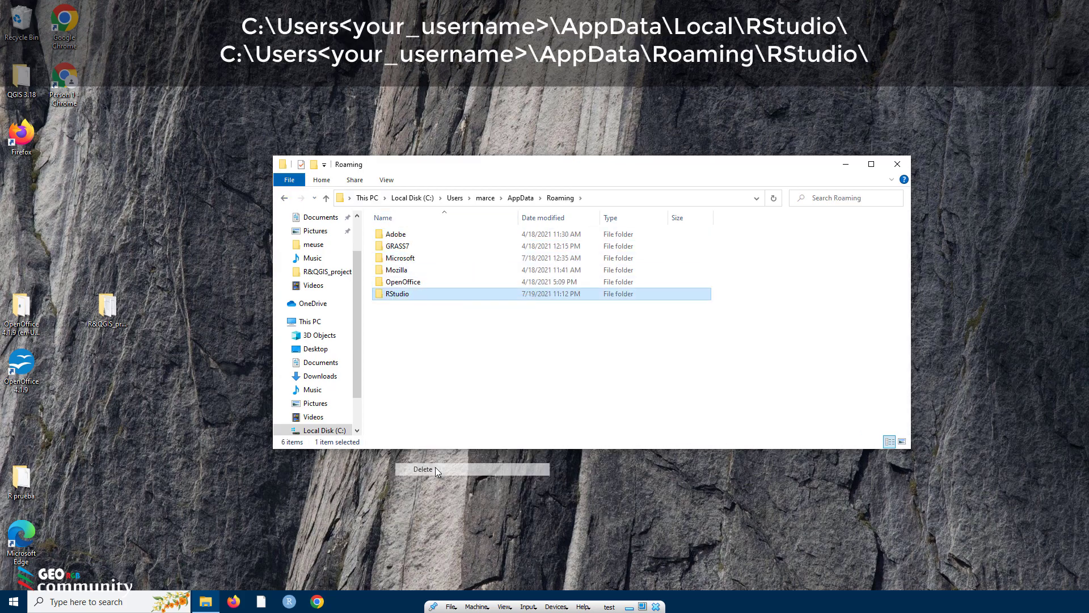
left_click(285, 198)
left_click(897, 164)
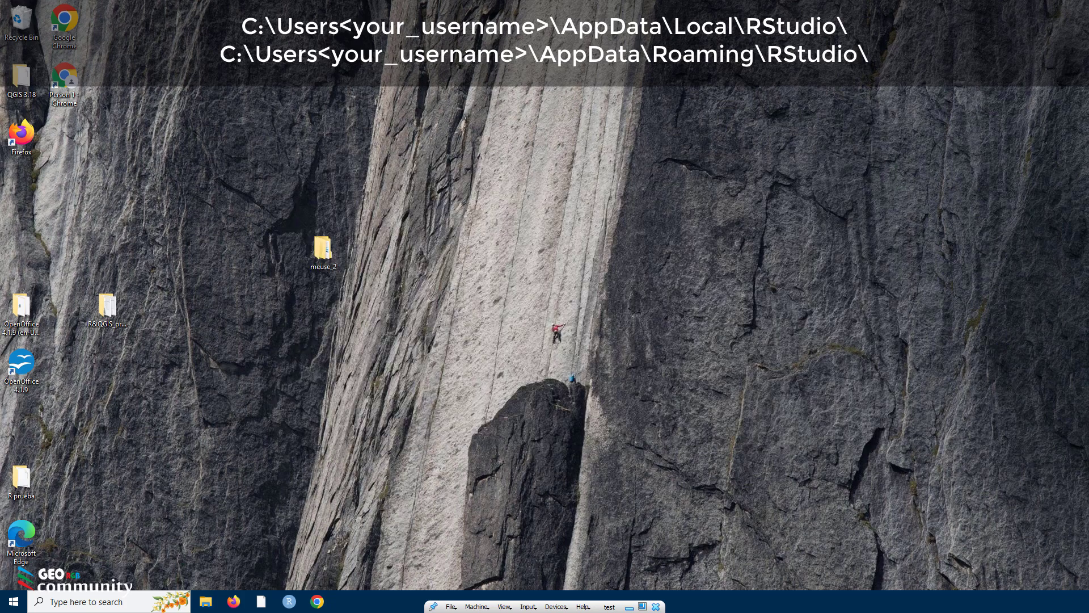
Step: Empty the Recycle Bin, permanently deleting its 15 items
right_click(23, 29)
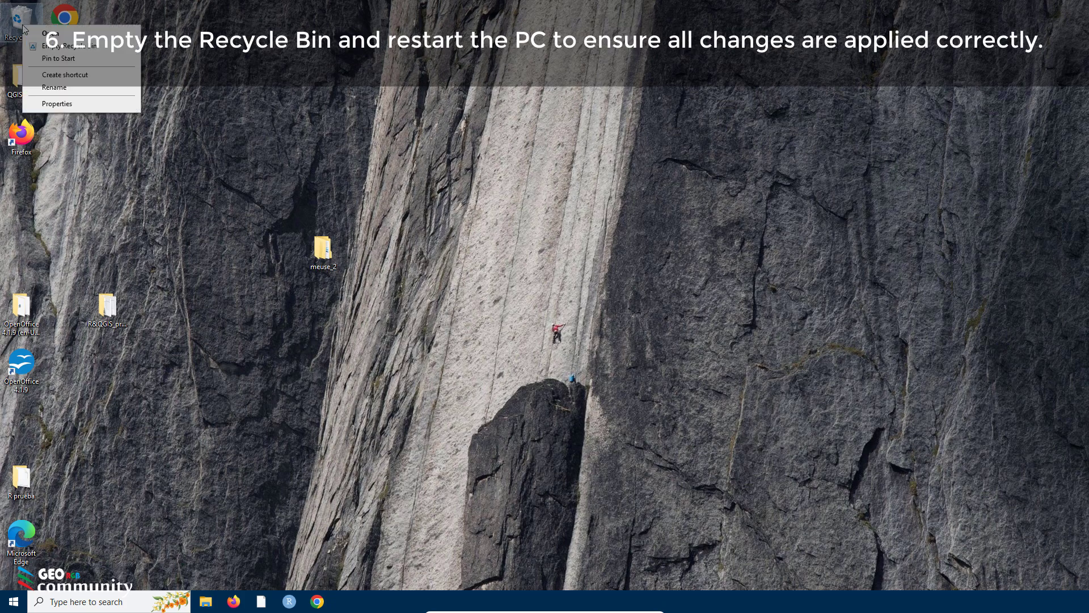
left_click(40, 47)
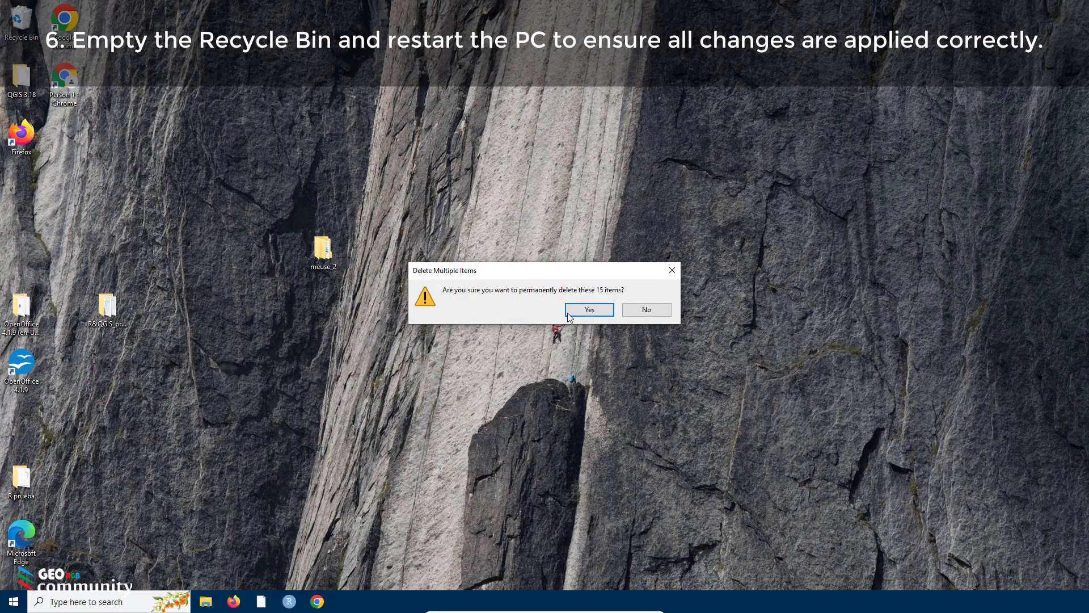
left_click(588, 311)
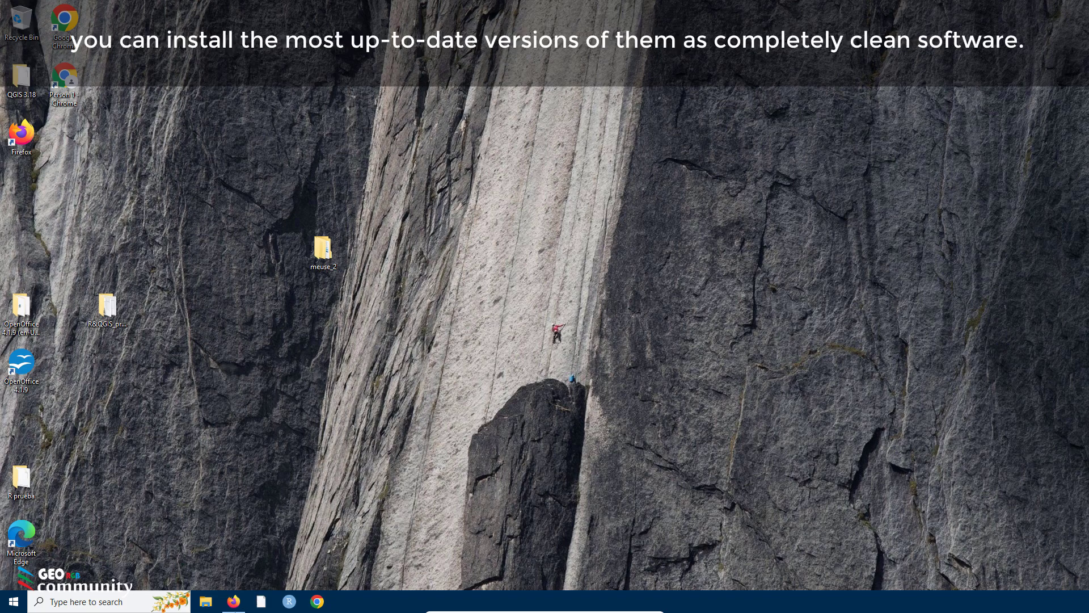
Step: Show the GeoRGB Resources page in Firefox and open the QGIS website in a new tab
left_click(235, 610)
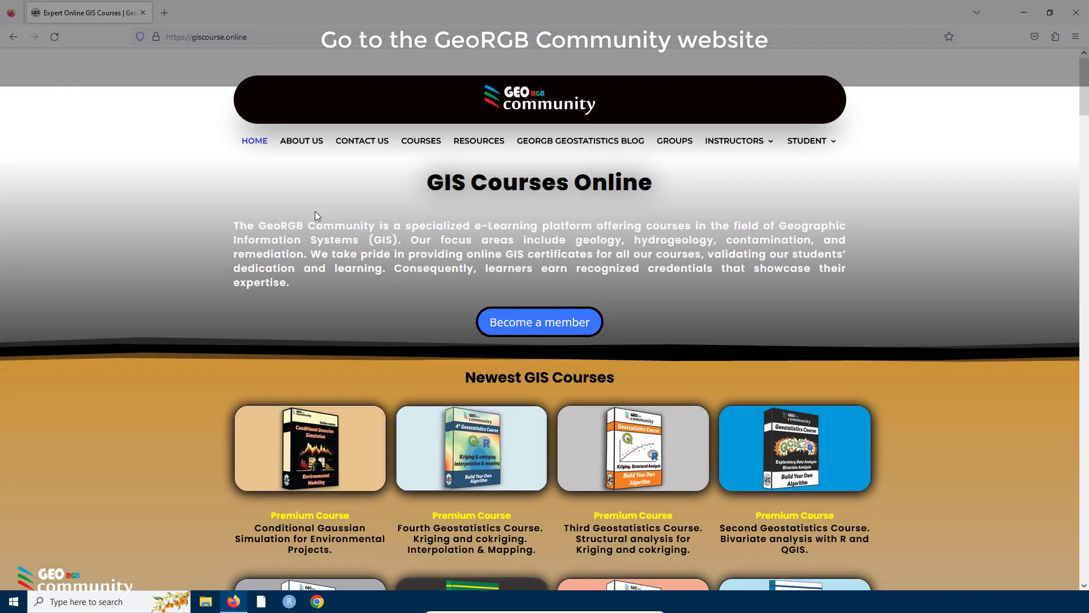
left_click(479, 141)
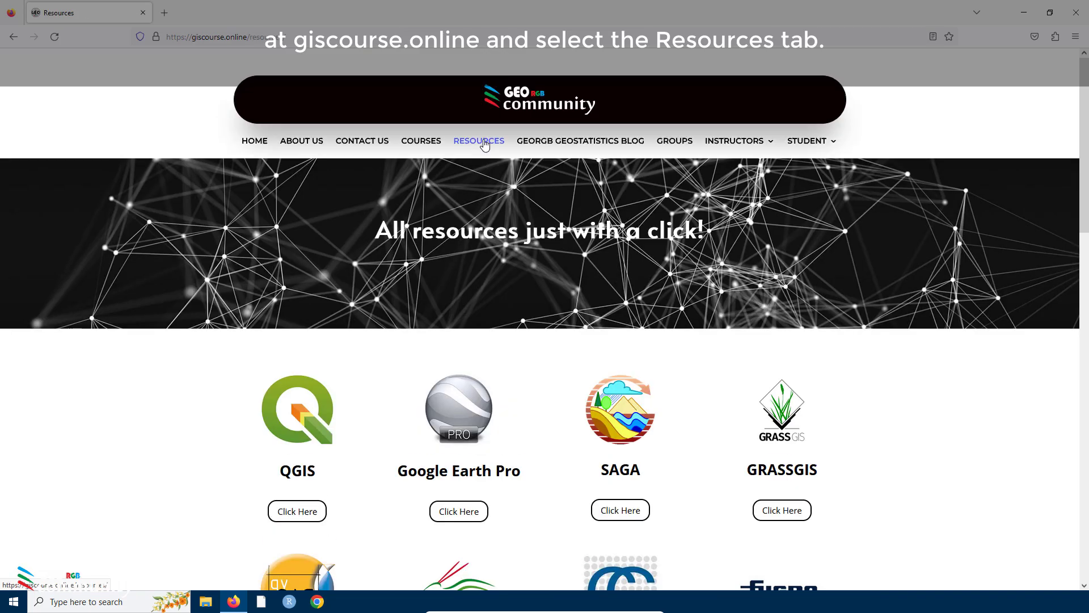
left_click(304, 515)
Step: Open the R Project site and Posit's RStudio IDE download page in new tabs
left_click(101, 17)
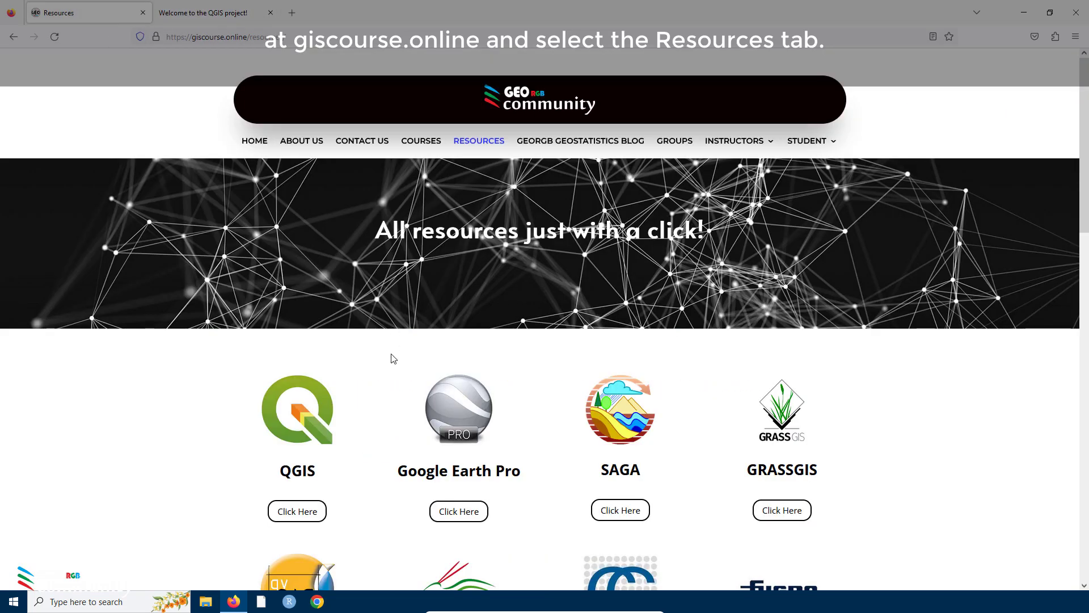
scroll(377, 335, "down", 10)
left_click(292, 434)
key("ctrl+Page_Up")
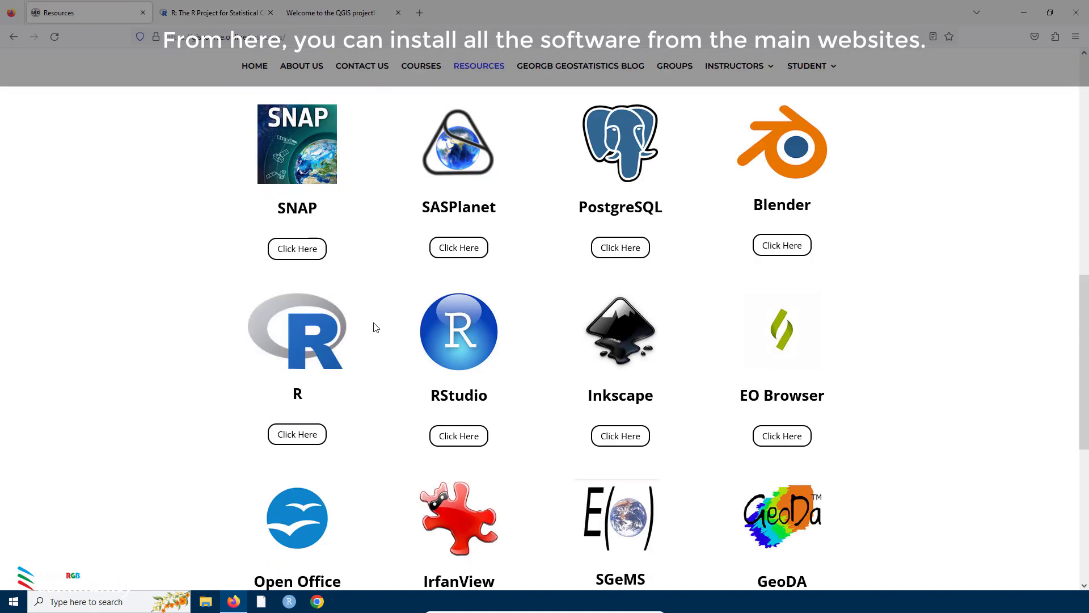
scroll(372, 324, "down", 2)
left_click(457, 378)
left_click(253, 116)
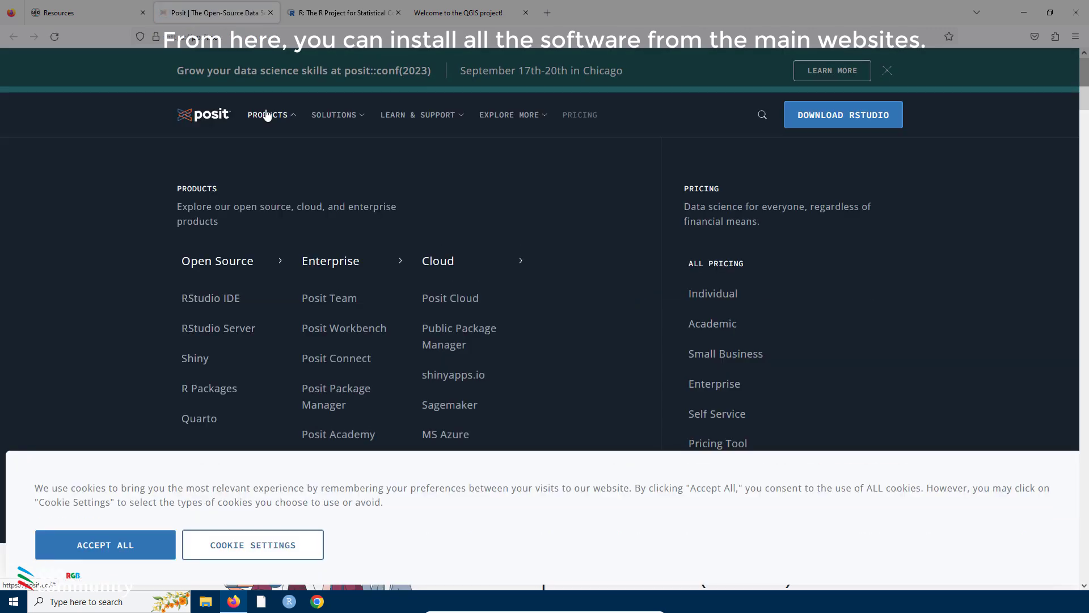